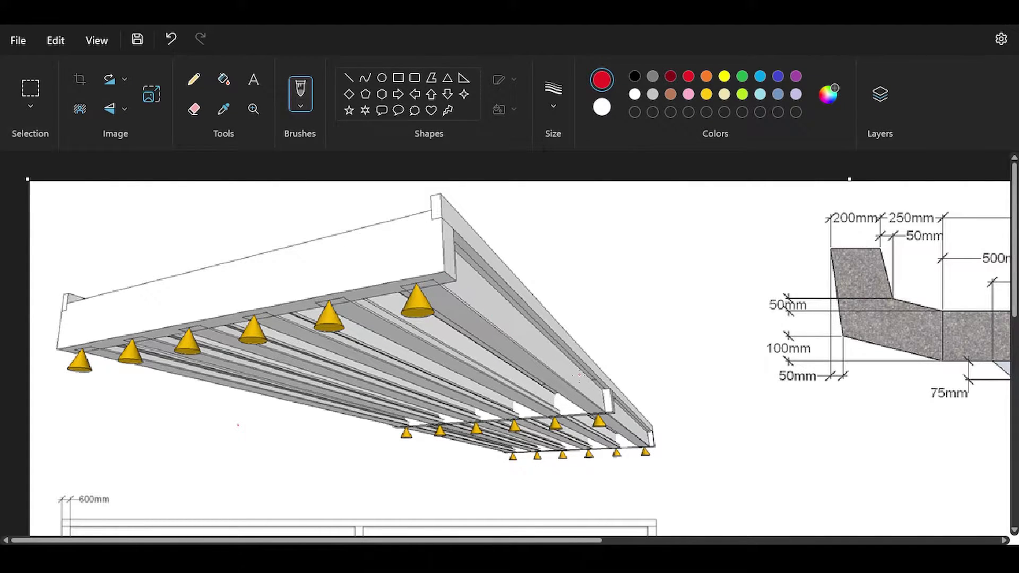
# Tick the beam's girders with short red brush strokes.
pyautogui.moveTo(557, 375); pyautogui.dragTo(564, 368)
pyautogui.moveTo(496, 371); pyautogui.dragTo(371, 415)
pyautogui.click(458, 414)
# Trace the deck's top edge, lower front edge and left end in red.
pyautogui.moveTo(423, 220); pyautogui.dragTo(427, 212)
pyautogui.moveTo(443, 277); pyautogui.dragTo(63, 346)
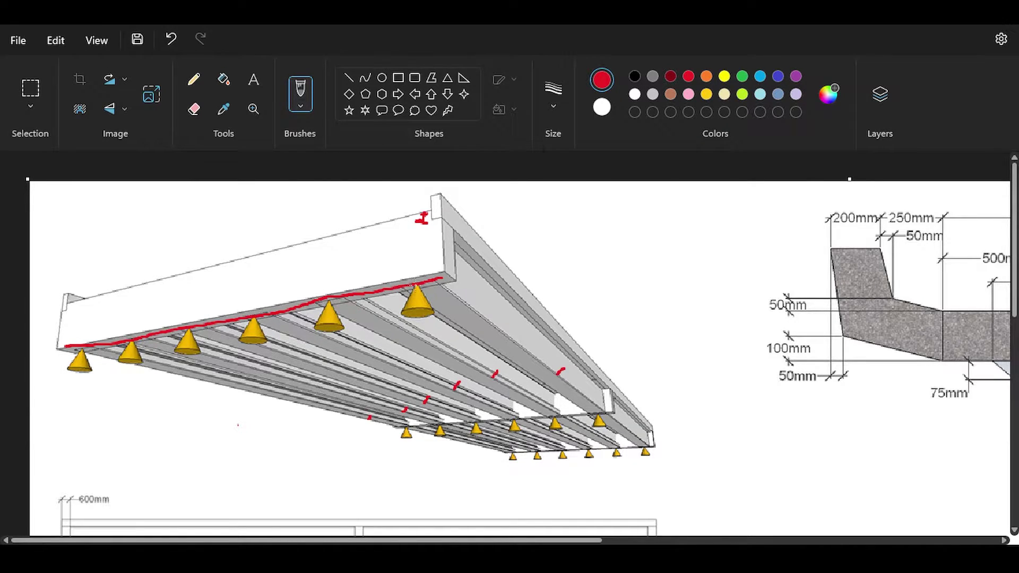
pyautogui.moveTo(440, 275)
pyautogui.mouseDown()
pyautogui.moveTo(439, 302)
pyautogui.moveTo(240, 374)
pyautogui.mouseUp()
pyautogui.moveTo(58, 351)
pyautogui.mouseDown()
pyautogui.moveTo(60, 374)
pyautogui.moveTo(206, 385)
pyautogui.moveTo(220, 452)
pyautogui.mouseUp()
pyautogui.moveTo(243, 373); pyautogui.dragTo(255, 440)
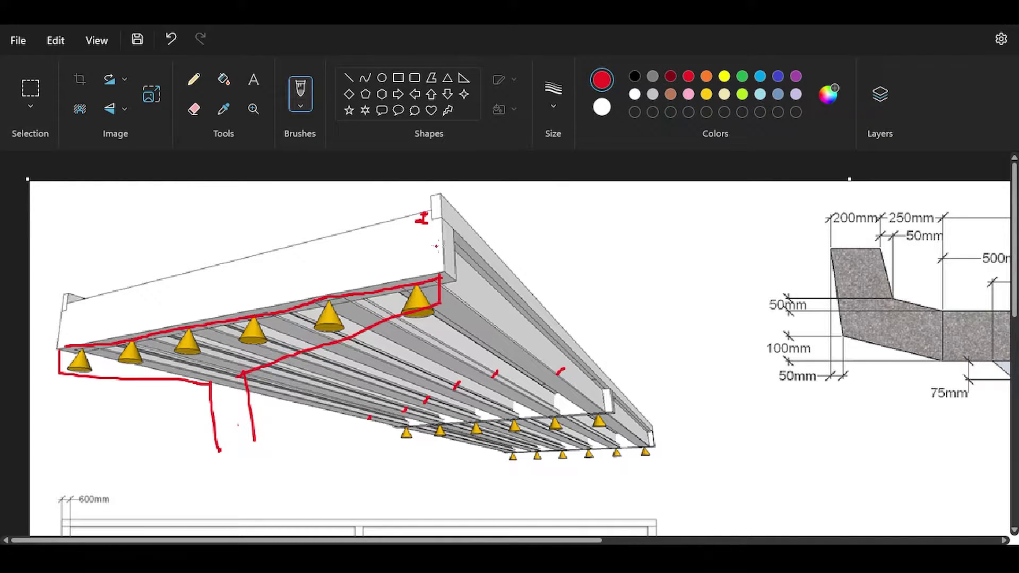
# Sketch a red shape right of the beam, then mark its left end and top corner.
pyautogui.moveTo(723, 234)
pyautogui.mouseDown()
pyautogui.moveTo(617, 276)
pyautogui.moveTo(713, 264)
pyautogui.moveTo(648, 292)
pyautogui.moveTo(599, 272)
pyautogui.mouseUp()
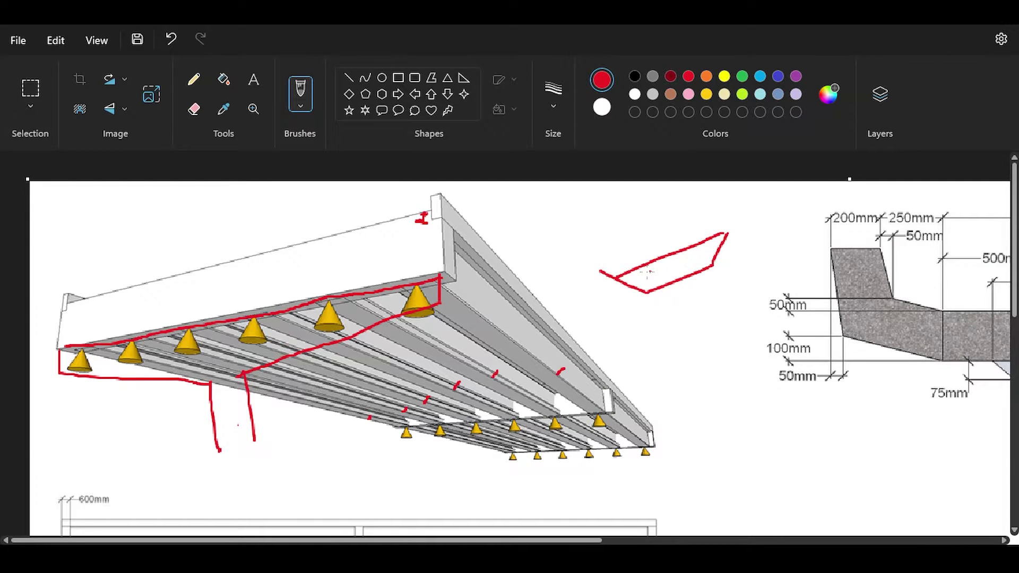
pyautogui.moveTo(725, 233)
pyautogui.mouseDown()
pyautogui.moveTo(663, 275)
pyautogui.moveTo(629, 278)
pyautogui.mouseUp()
pyautogui.moveTo(631, 290)
pyautogui.mouseDown()
pyautogui.moveTo(651, 301)
pyautogui.moveTo(770, 264)
pyautogui.mouseUp()
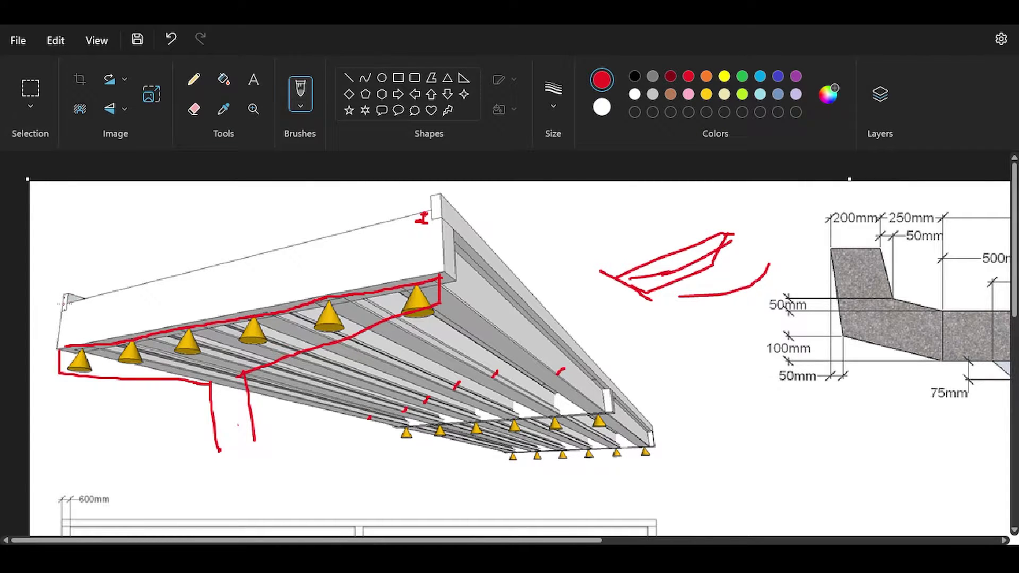
pyautogui.moveTo(63, 303)
pyautogui.mouseDown()
pyautogui.moveTo(69, 305)
pyautogui.moveTo(73, 280)
pyautogui.moveTo(93, 294)
pyautogui.moveTo(69, 279)
pyautogui.moveTo(104, 291)
pyautogui.mouseUp()
pyautogui.moveTo(438, 222)
pyautogui.mouseDown()
pyautogui.moveTo(425, 186)
pyautogui.moveTo(446, 221)
pyautogui.mouseUp()
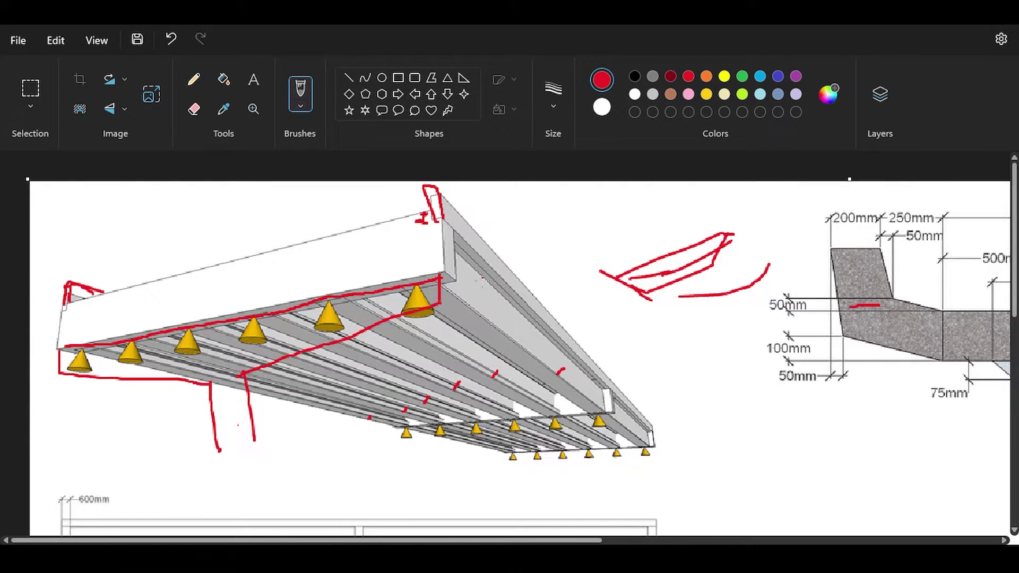
# Loop the 600mm label and both 21000mm span labels in red.
pyautogui.scroll(-3, 482, 281)
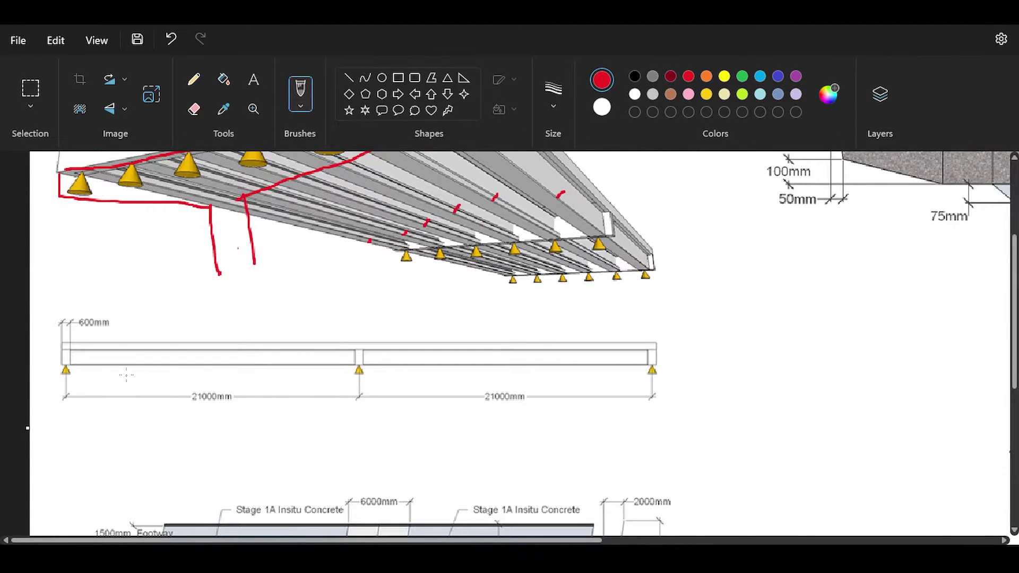
pyautogui.moveTo(86, 312)
pyautogui.mouseDown()
pyautogui.moveTo(127, 324)
pyautogui.moveTo(96, 311)
pyautogui.mouseUp()
pyautogui.moveTo(219, 388)
pyautogui.mouseDown()
pyautogui.moveTo(174, 391)
pyautogui.moveTo(228, 412)
pyautogui.moveTo(218, 389)
pyautogui.mouseUp()
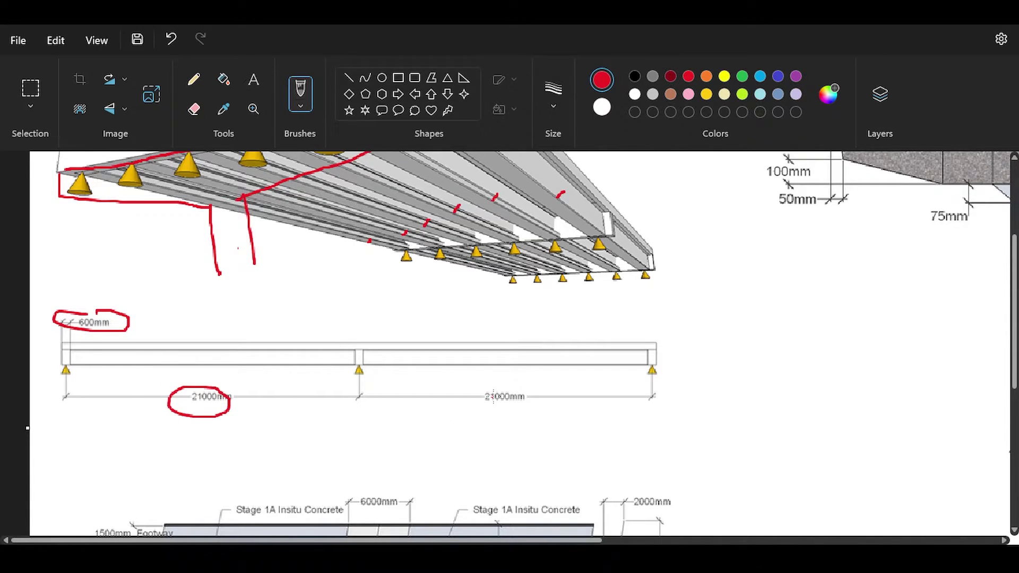
pyautogui.moveTo(535, 381)
pyautogui.mouseDown()
pyautogui.moveTo(510, 420)
pyautogui.moveTo(514, 387)
pyautogui.mouseUp()
# Draw a red box and arrow right of the spans, then undo them.
pyautogui.scroll(-2, 514, 393)
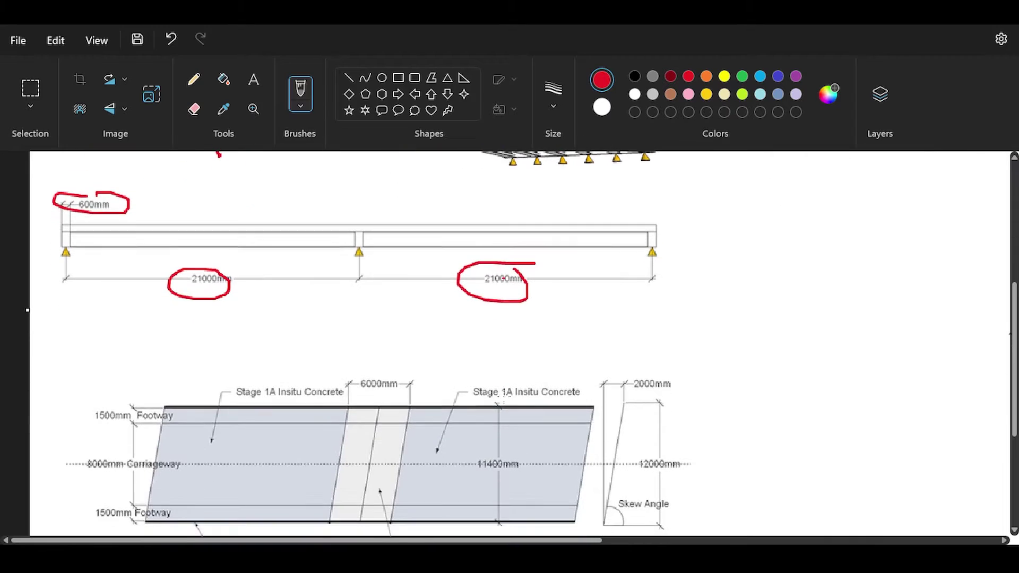
pyautogui.scroll(-2, 503, 405)
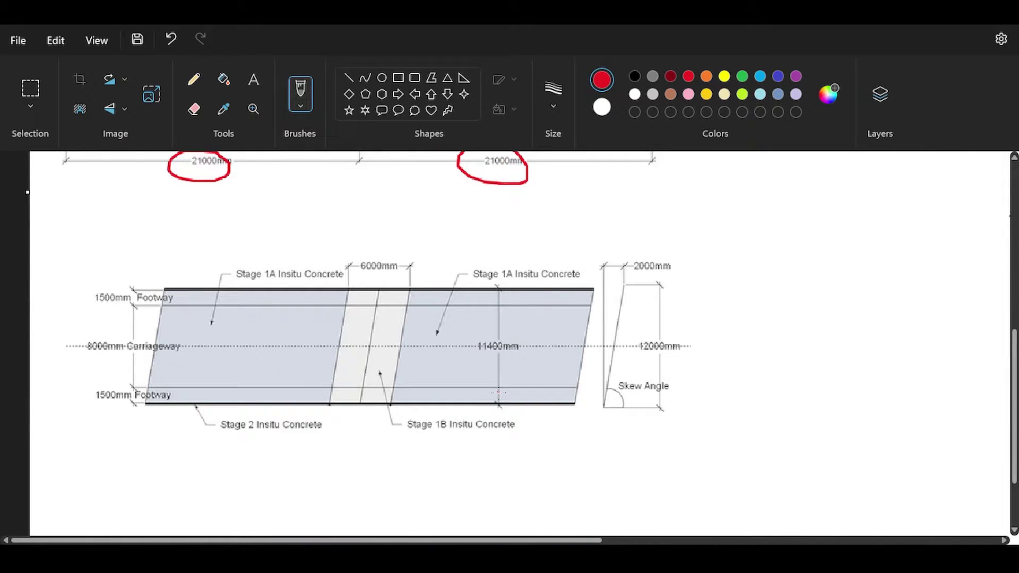
pyautogui.moveTo(571, 199)
pyautogui.mouseDown()
pyautogui.moveTo(727, 199)
pyautogui.moveTo(728, 232)
pyautogui.moveTo(579, 233)
pyautogui.moveTo(594, 201)
pyautogui.mouseUp()
pyautogui.moveTo(830, 211)
pyautogui.mouseDown()
pyautogui.moveTo(763, 206)
pyautogui.moveTo(758, 218)
pyautogui.mouseUp()
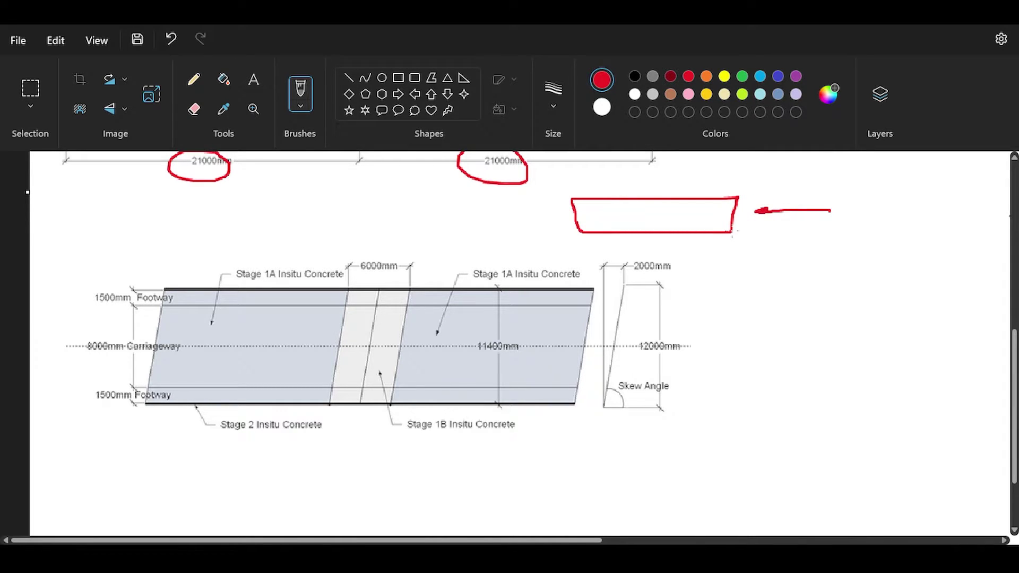
pyautogui.hotkey('ctrl', 'z')
pyautogui.hotkey('ctrl', 'z')
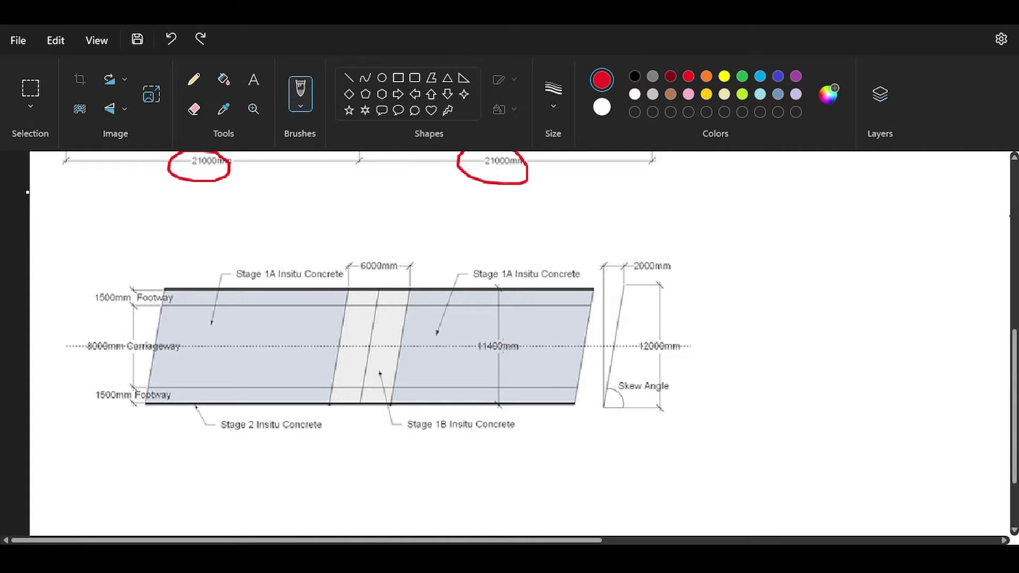
pyautogui.scroll(2, 503, 346)
pyautogui.scroll(-2, 475, 270)
pyautogui.scroll(6, 466, 298)
# Undo the stray dash and add a 16-point red 'C32/40' label above the beam.
pyautogui.moveTo(314, 211)
pyautogui.mouseDown()
pyautogui.moveTo(292, 211)
pyautogui.moveTo(336, 214)
pyautogui.mouseUp()
pyautogui.hotkey('ctrl', 'z')
pyautogui.click(205, 250)
pyautogui.write('c')
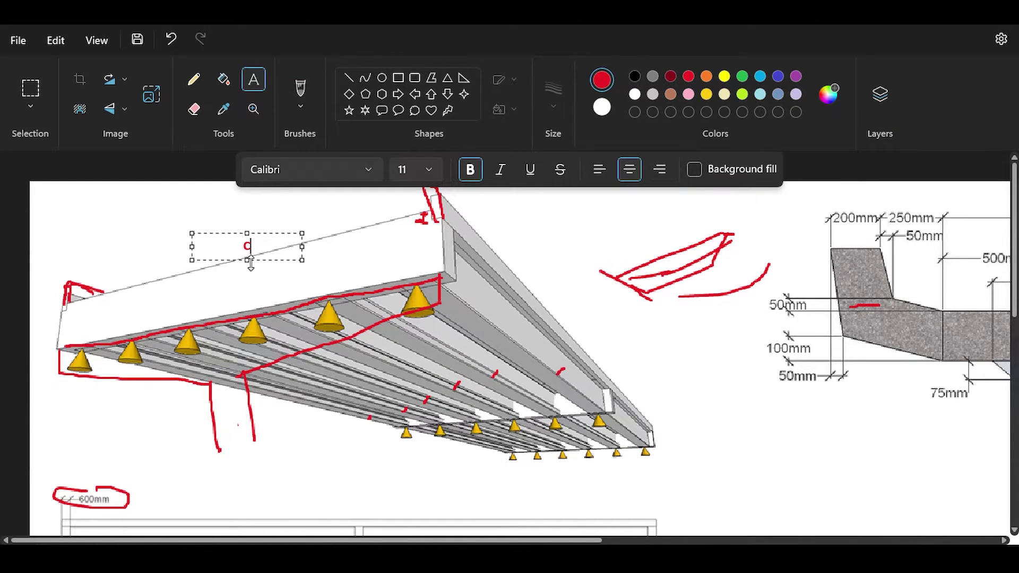
pyautogui.hotkey('ctrl', 'a')
pyautogui.click(440, 167)
pyautogui.click(423, 361)
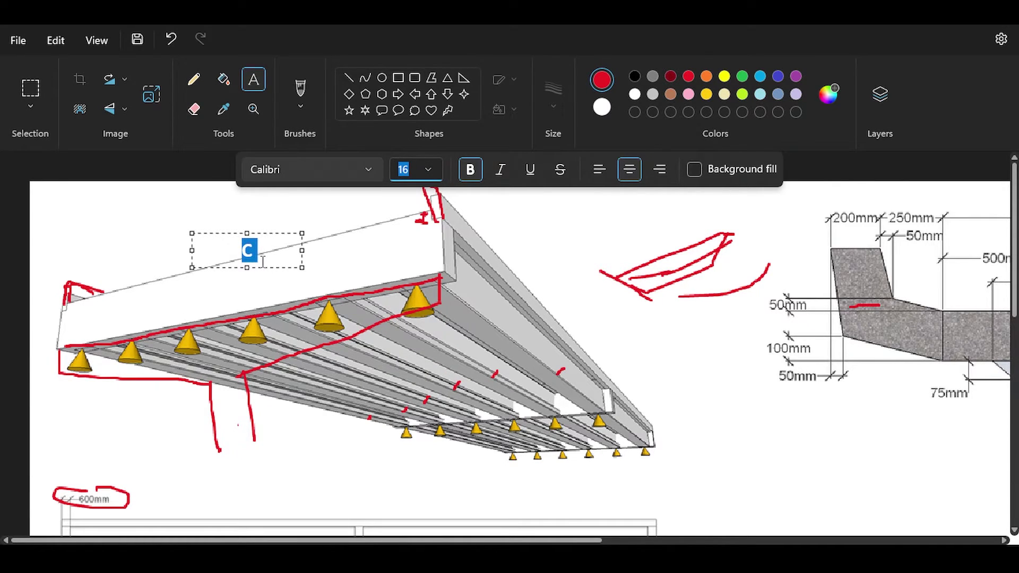
pyautogui.click(262, 259)
pyautogui.write('32/40')
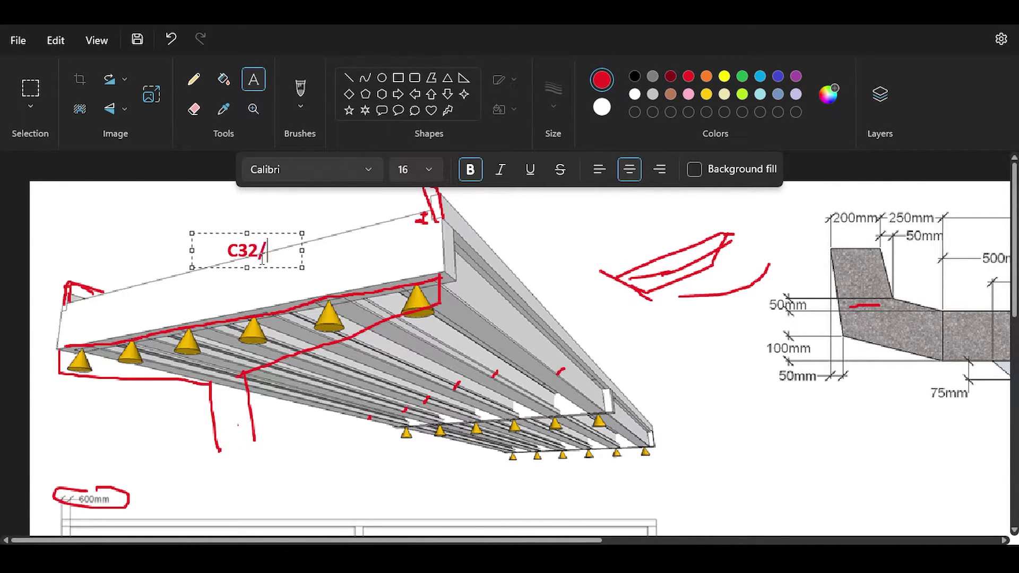
pyautogui.click(268, 227)
# Add a second red text label 'C50/60' on the beam.
pyautogui.click(269, 221)
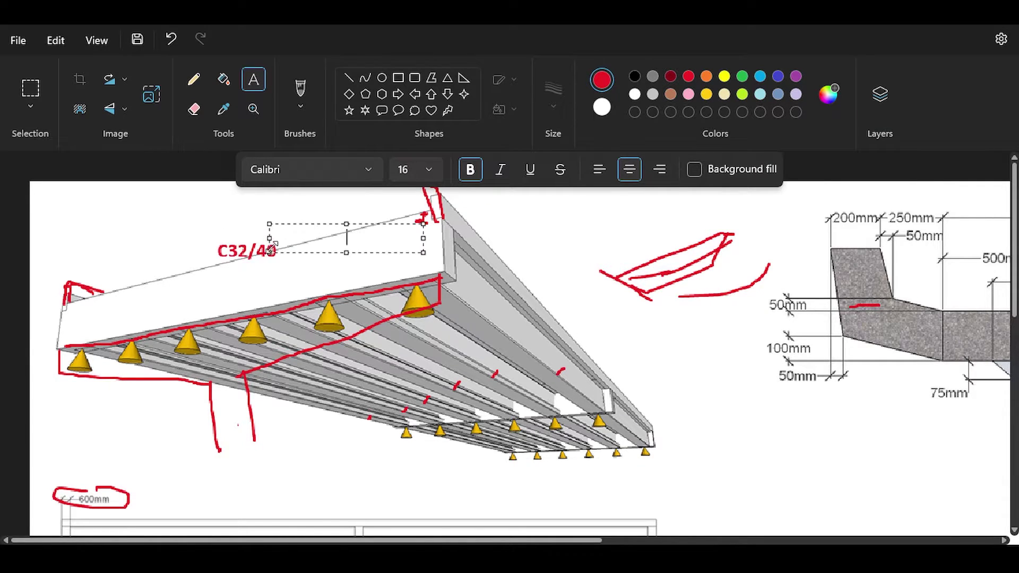
pyautogui.click(261, 295)
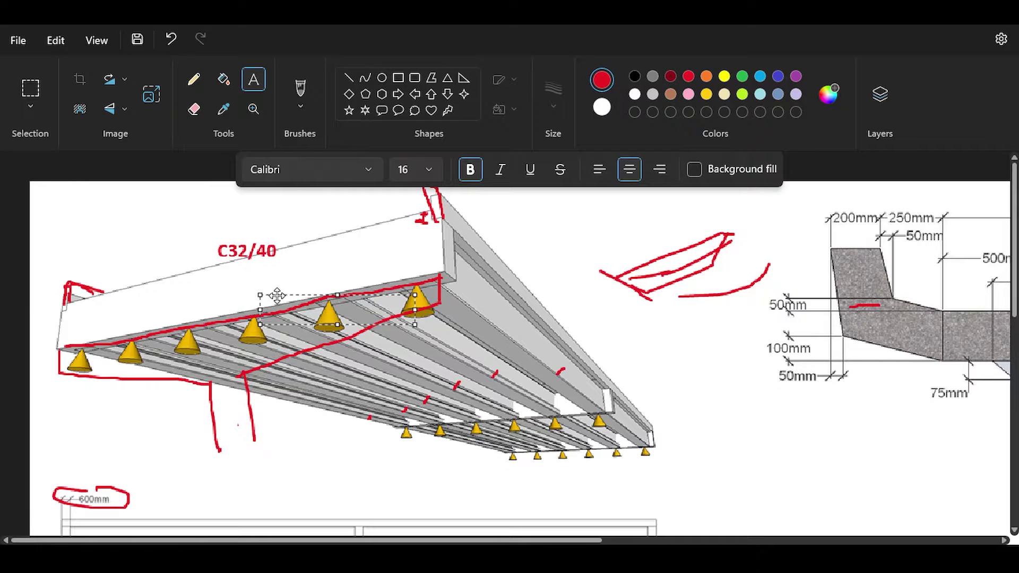
pyautogui.moveTo(278, 296); pyautogui.dragTo(247, 273)
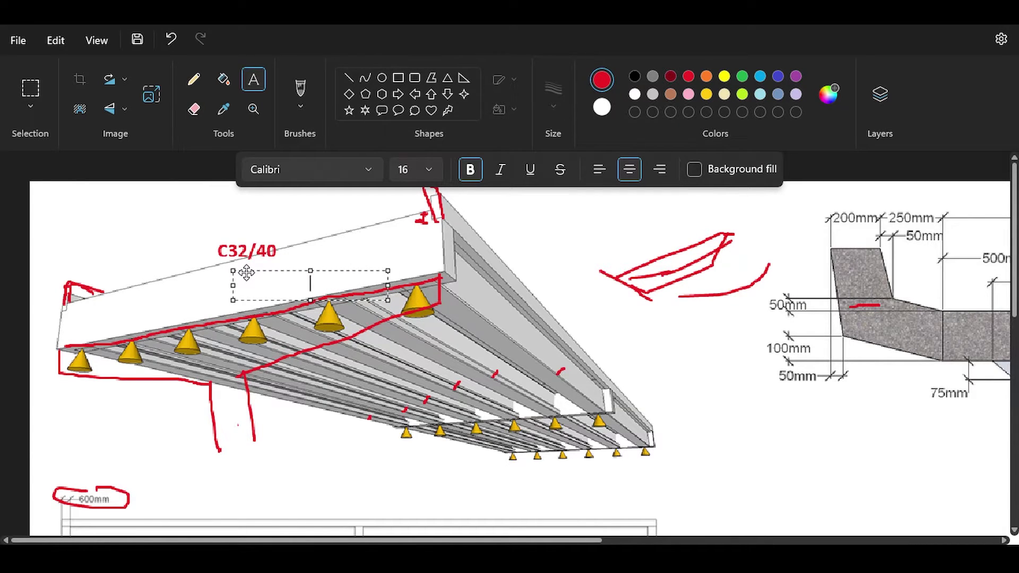
pyautogui.write('C')
pyautogui.press('BackSpace')
pyautogui.write('C50/60')
pyautogui.moveTo(246, 272); pyautogui.dragTo(233, 271)
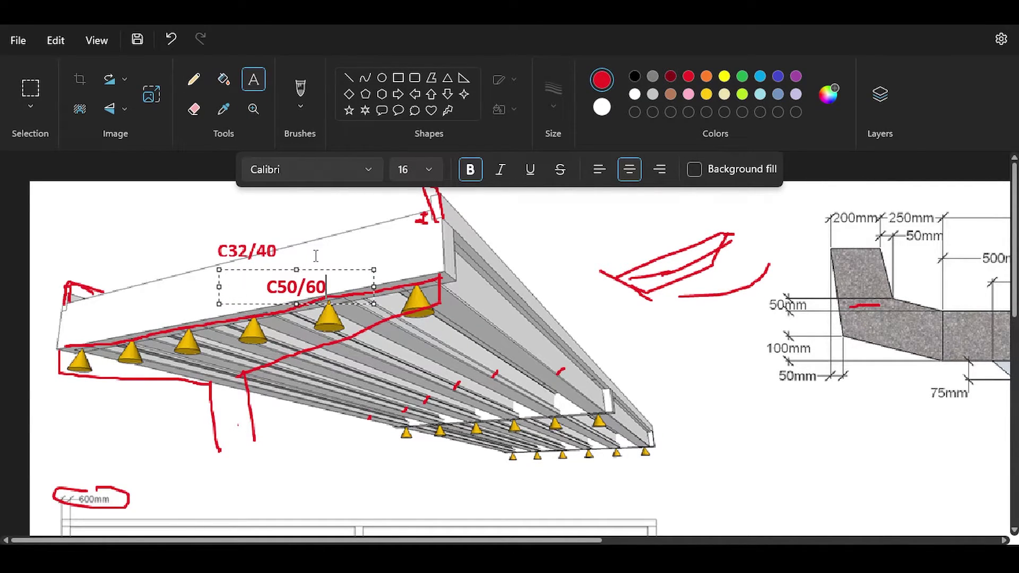
pyautogui.click(334, 241)
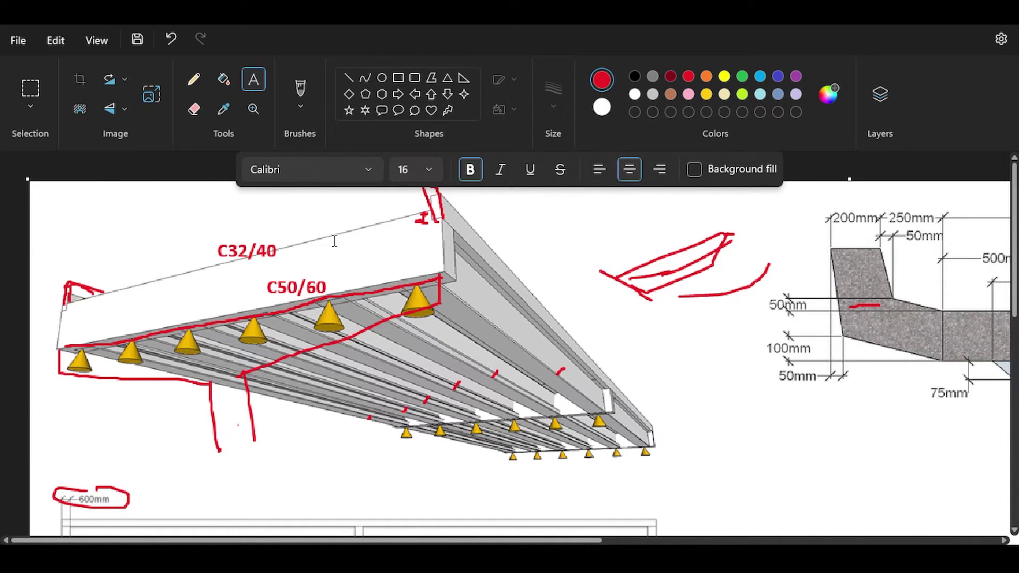
# Return to the freehand brush and handwrite 18 above the beam.
pyautogui.click(300, 87)
pyautogui.click(298, 87)
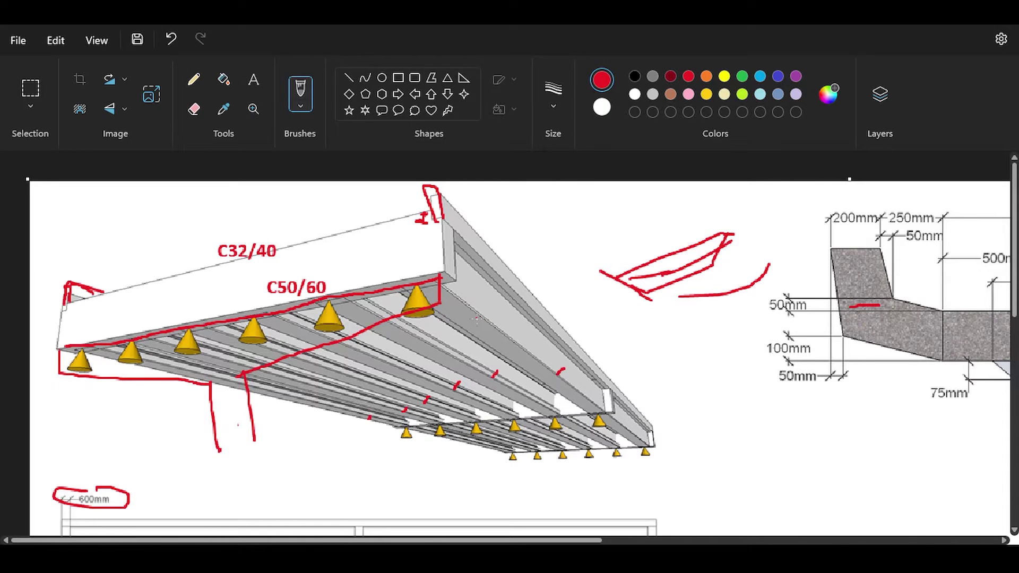
pyautogui.moveTo(524, 210); pyautogui.dragTo(523, 230)
pyautogui.moveTo(545, 213)
pyautogui.mouseDown()
pyautogui.moveTo(534, 227)
pyautogui.moveTo(542, 215)
pyautogui.moveTo(556, 210)
pyautogui.moveTo(552, 230)
pyautogui.moveTo(570, 214)
pyautogui.moveTo(550, 236)
pyautogui.mouseUp()
# Draw a red arrow on the beam underside, then bring the Stage 1A plan into view.
pyautogui.scroll(-7, 563, 238)
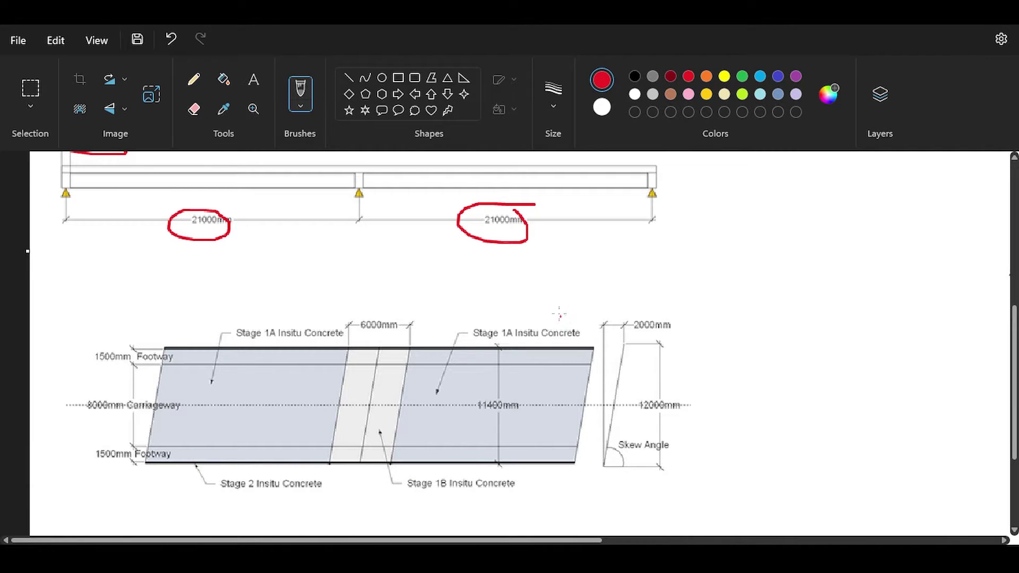
pyautogui.scroll(6, 529, 290)
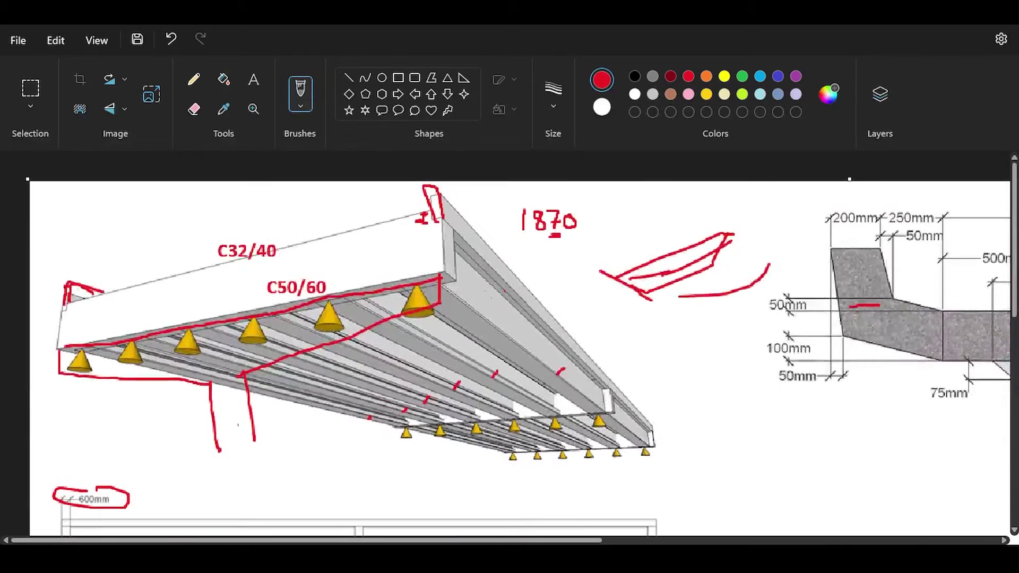
pyautogui.moveTo(517, 351)
pyautogui.mouseDown()
pyautogui.moveTo(488, 325)
pyautogui.moveTo(535, 335)
pyautogui.moveTo(533, 355)
pyautogui.mouseUp()
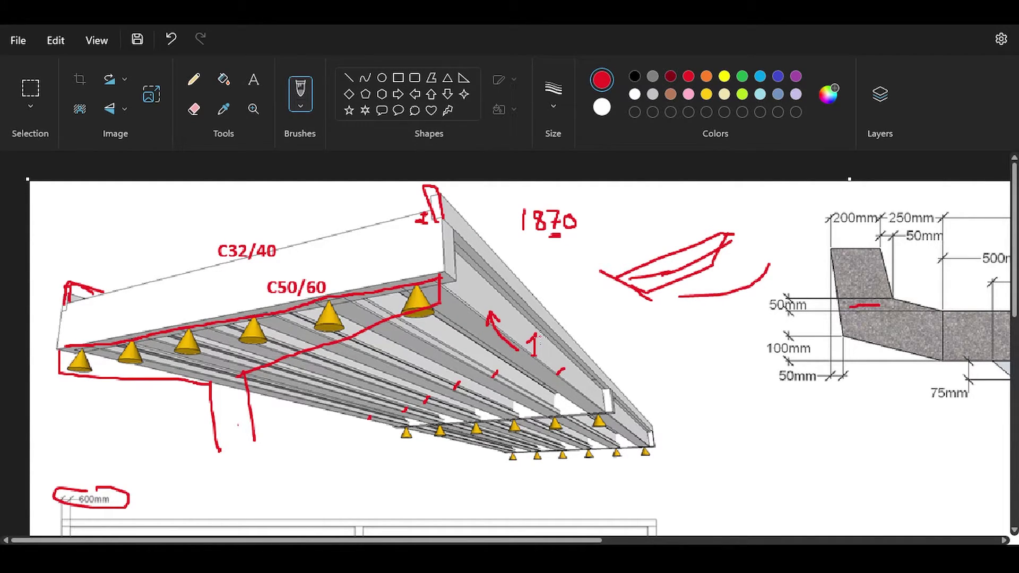
pyautogui.scroll(-10, 539, 340)
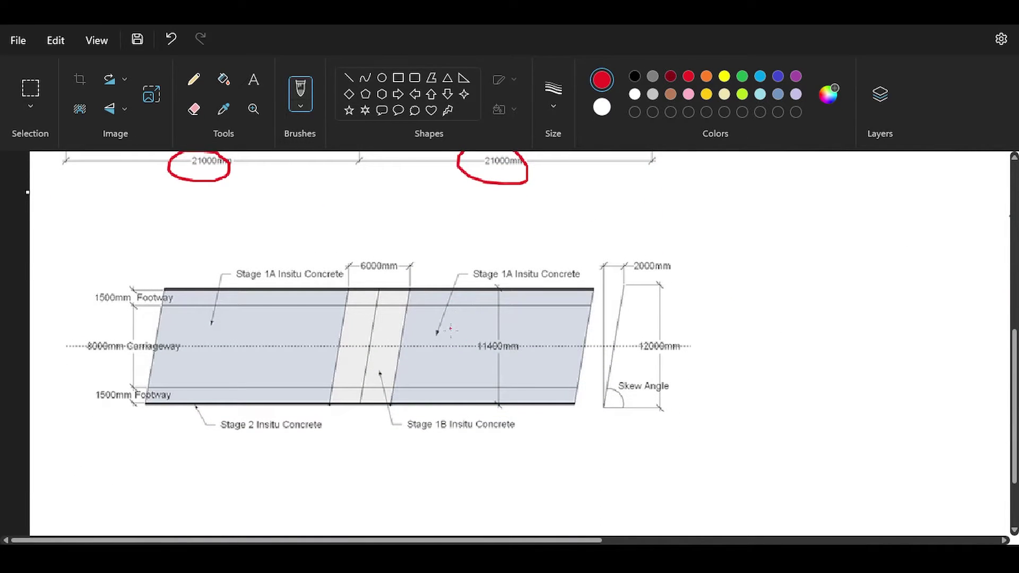
# Draw a red line along the upper footway numbered 1, and bracket the Stage 1B and Stage 2 zones.
pyautogui.moveTo(591, 309); pyautogui.dragTo(153, 315)
pyautogui.moveTo(564, 313); pyautogui.dragTo(567, 322)
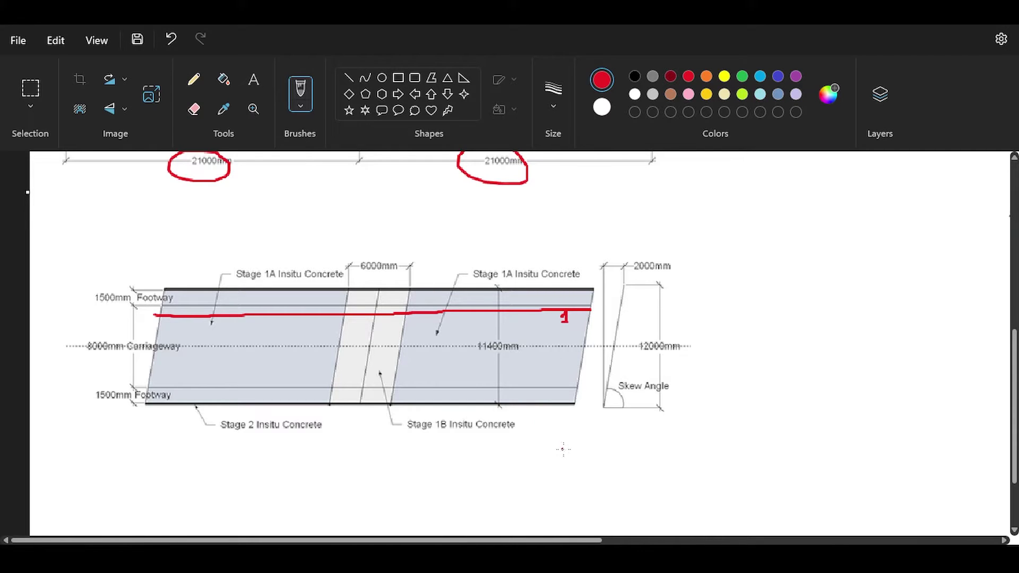
pyautogui.moveTo(570, 428)
pyautogui.mouseDown()
pyautogui.moveTo(570, 442)
pyautogui.moveTo(389, 440)
pyautogui.moveTo(389, 431)
pyautogui.mouseUp()
pyautogui.moveTo(319, 433)
pyautogui.mouseDown()
pyautogui.moveTo(318, 444)
pyautogui.moveTo(144, 431)
pyautogui.mouseUp()
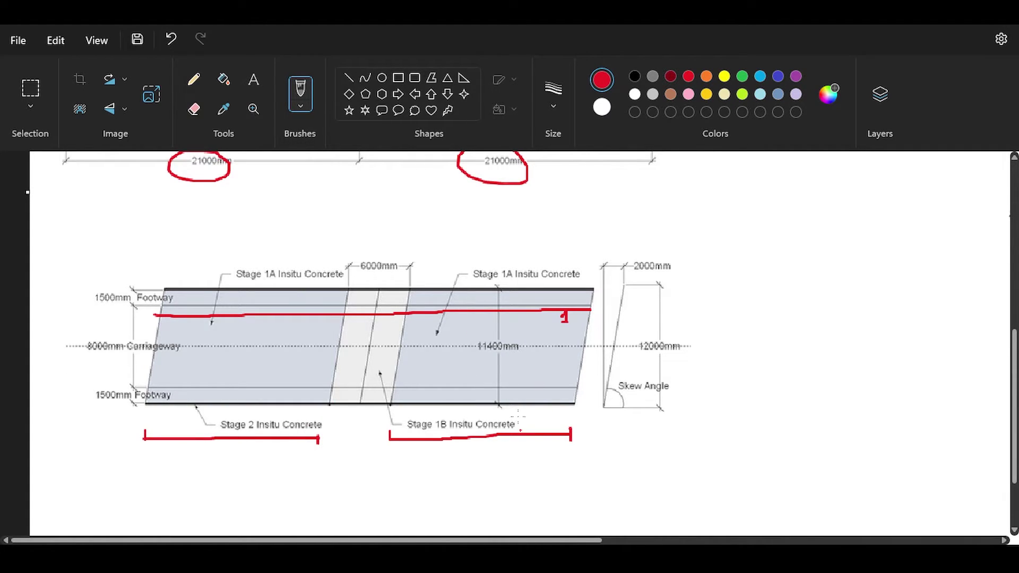
# Add red arrows at Stage 1B and Stage 2 Insitu Concrete, and loop the 6000mm strip.
pyautogui.moveTo(541, 429); pyautogui.dragTo(527, 380)
pyautogui.moveTo(283, 491)
pyautogui.mouseDown()
pyautogui.moveTo(242, 457)
pyautogui.moveTo(243, 406)
pyautogui.moveTo(252, 418)
pyautogui.mouseUp()
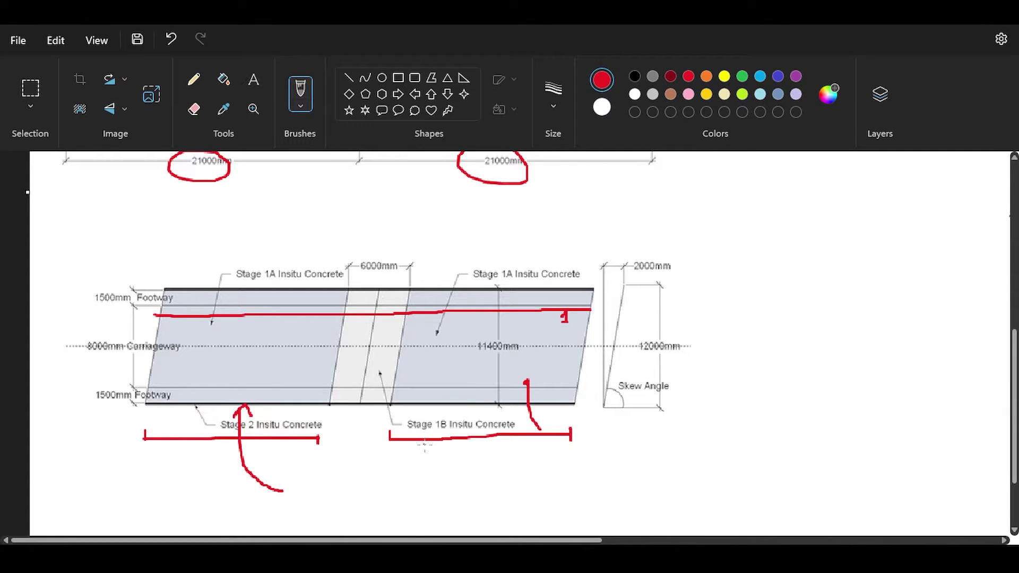
pyautogui.click(377, 448)
pyautogui.moveTo(518, 387); pyautogui.dragTo(535, 386)
pyautogui.moveTo(426, 266)
pyautogui.mouseDown()
pyautogui.moveTo(411, 250)
pyautogui.moveTo(364, 248)
pyautogui.moveTo(325, 321)
pyautogui.moveTo(310, 417)
pyautogui.moveTo(364, 453)
pyautogui.moveTo(409, 417)
pyautogui.moveTo(420, 248)
pyautogui.mouseUp()
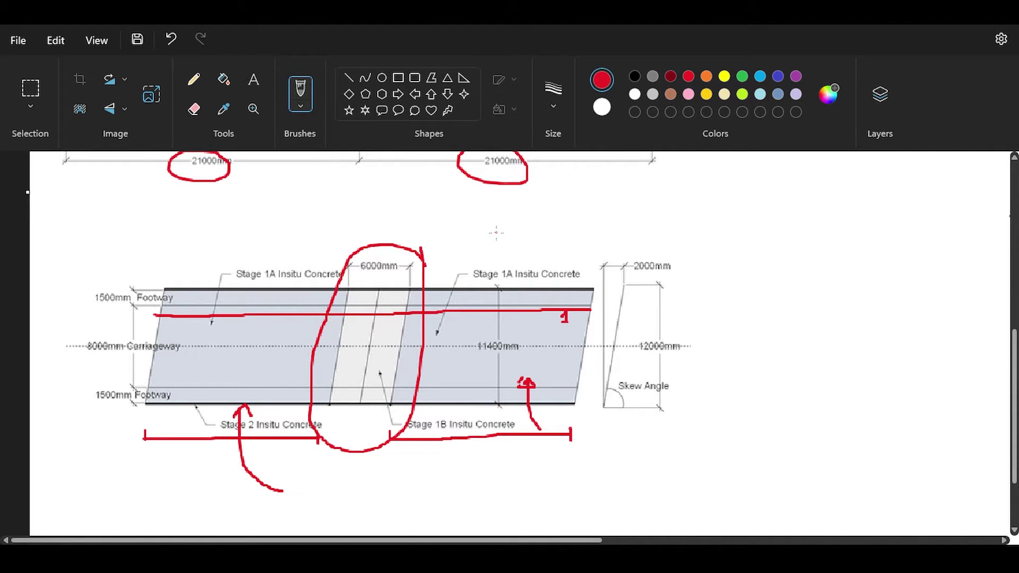
# Point a red arrow at the 1 on the beam, then arc over Stage 1A and the plan's top.
pyautogui.scroll(6, 468, 254)
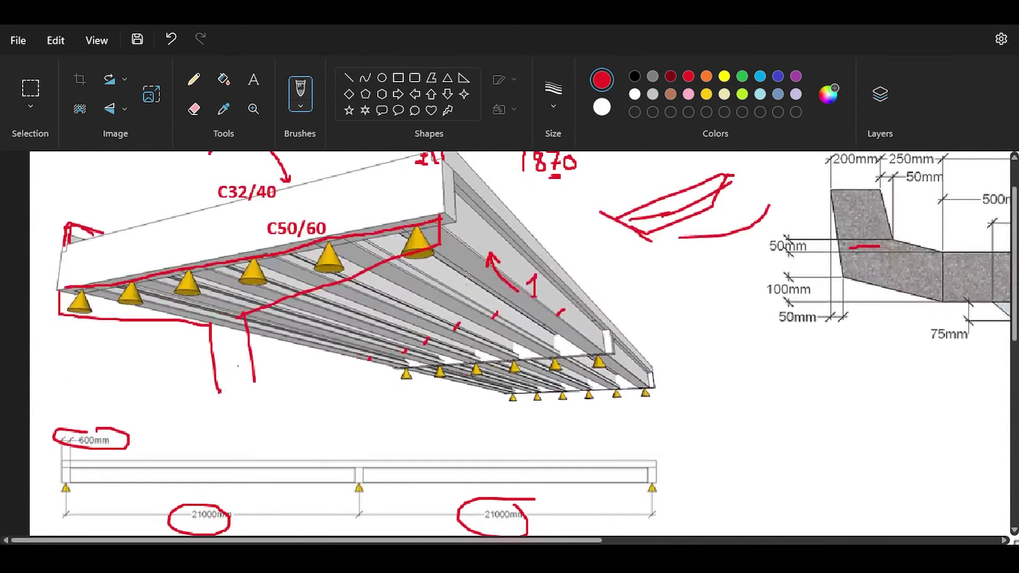
pyautogui.moveTo(594, 246)
pyautogui.mouseDown()
pyautogui.moveTo(591, 275)
pyautogui.moveTo(550, 291)
pyautogui.mouseUp()
pyautogui.scroll(-5, 626, 354)
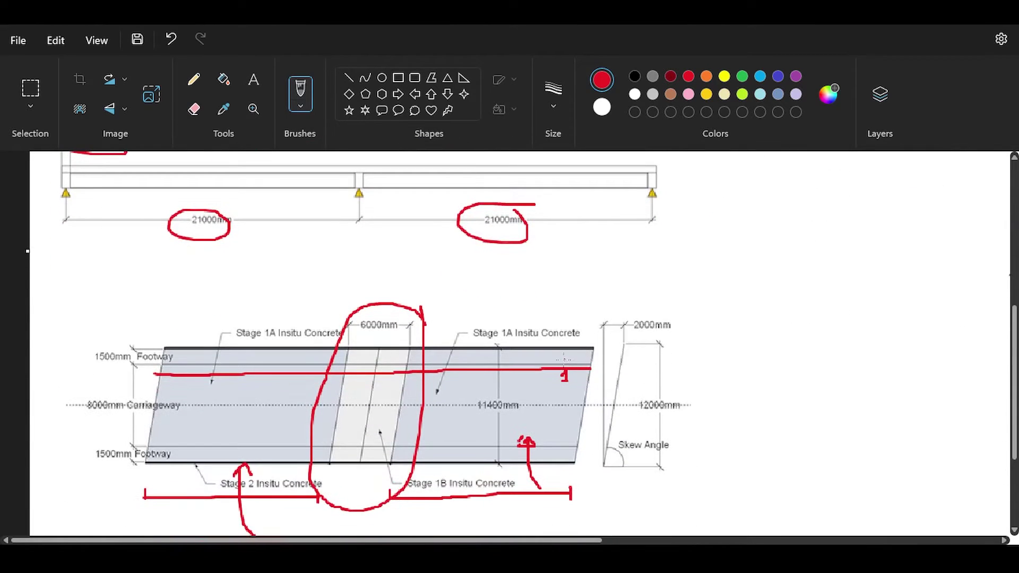
pyautogui.moveTo(589, 347)
pyautogui.mouseDown()
pyautogui.moveTo(575, 330)
pyautogui.moveTo(526, 319)
pyautogui.moveTo(446, 325)
pyautogui.moveTo(396, 348)
pyautogui.moveTo(240, 325)
pyautogui.moveTo(183, 346)
pyautogui.mouseUp()
pyautogui.moveTo(410, 350)
pyautogui.mouseDown()
pyautogui.moveTo(373, 334)
pyautogui.moveTo(351, 349)
pyautogui.moveTo(343, 401)
pyautogui.moveTo(346, 460)
pyautogui.moveTo(406, 453)
pyautogui.mouseUp()
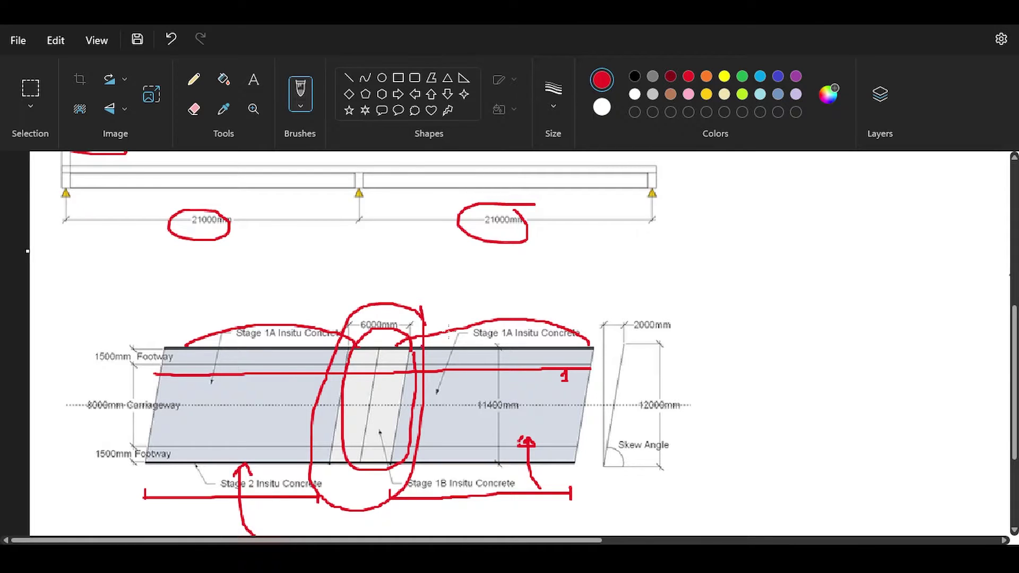
pyautogui.moveTo(493, 317)
pyautogui.mouseDown()
pyautogui.moveTo(377, 287)
pyautogui.moveTo(314, 311)
pyautogui.moveTo(324, 312)
pyautogui.mouseUp()
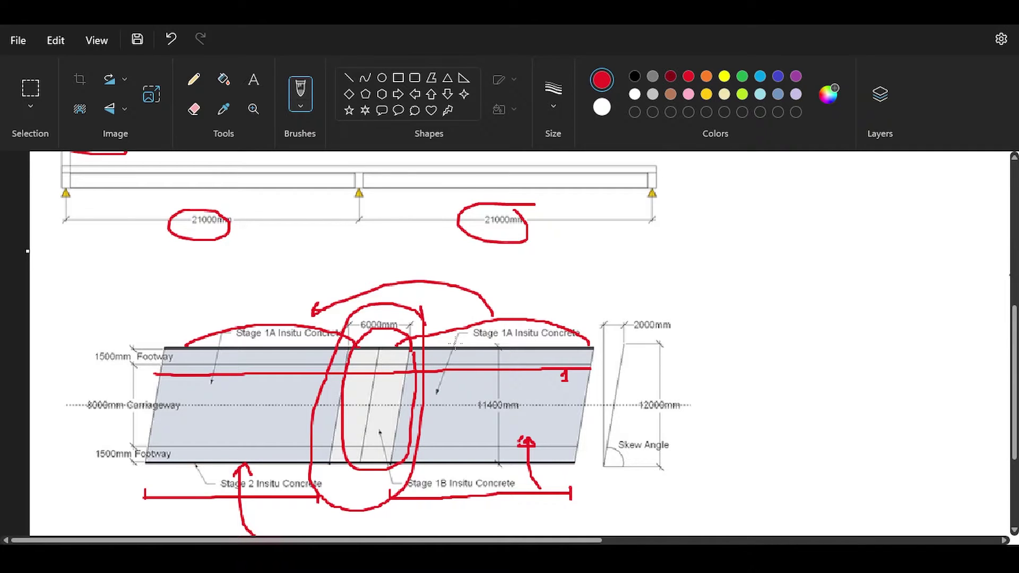
# Add curved red arrows under the plan and loop the central concrete strip again.
pyautogui.scroll(5, 128, 210)
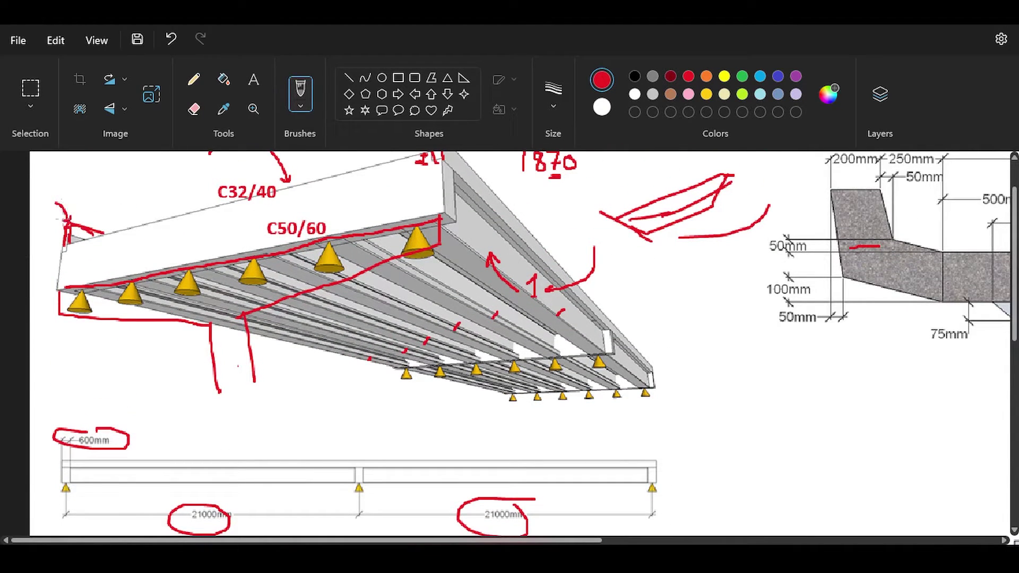
pyautogui.scroll(-2, 274, 283)
pyautogui.scroll(-6, 274, 282)
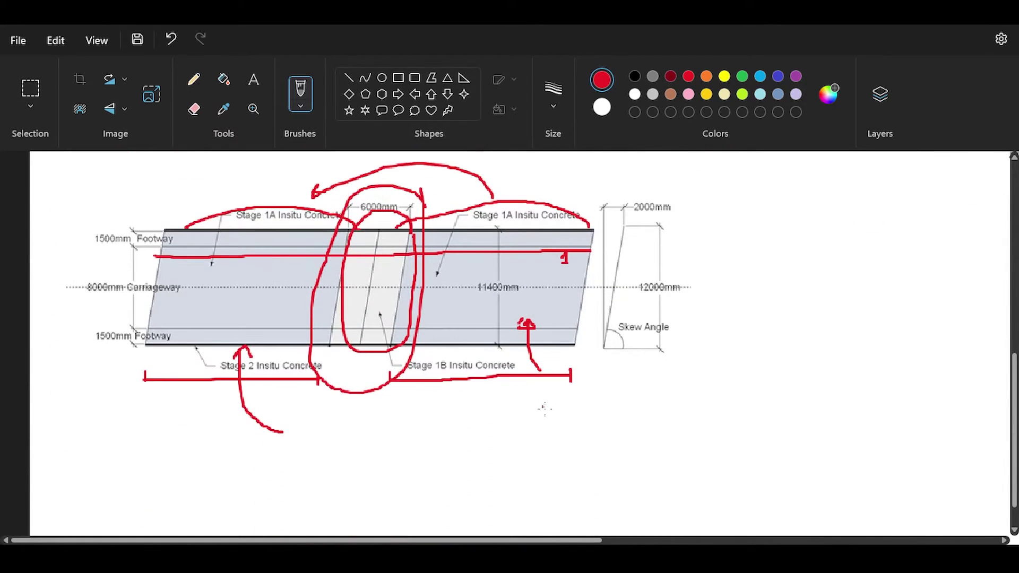
pyautogui.moveTo(487, 436)
pyautogui.mouseDown()
pyautogui.moveTo(370, 402)
pyautogui.moveTo(374, 412)
pyautogui.mouseUp()
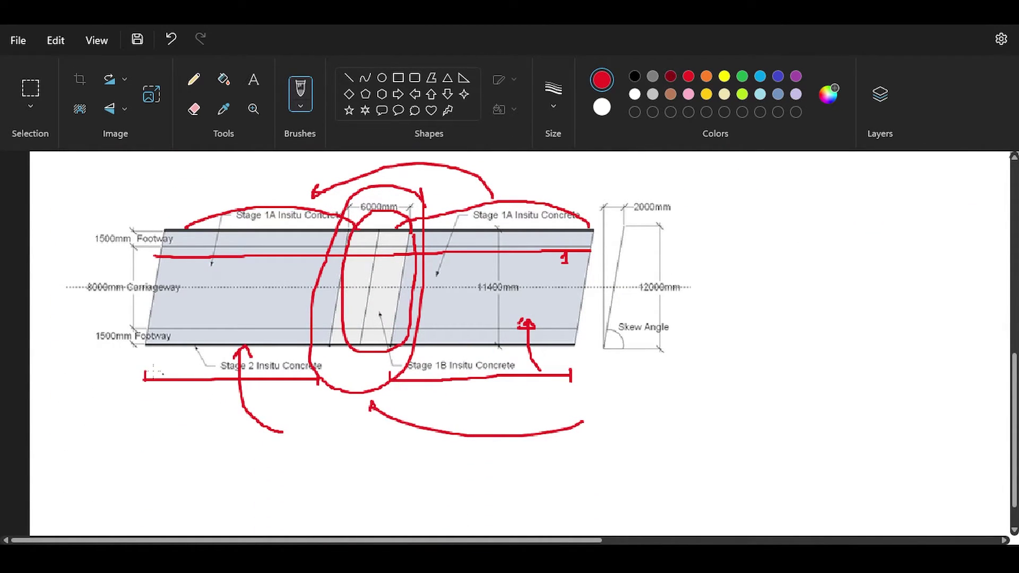
pyautogui.moveTo(139, 364)
pyautogui.mouseDown()
pyautogui.moveTo(183, 404)
pyautogui.moveTo(264, 407)
pyautogui.moveTo(306, 394)
pyautogui.mouseUp()
pyautogui.moveTo(411, 249)
pyautogui.mouseDown()
pyautogui.moveTo(411, 205)
pyautogui.moveTo(350, 231)
pyautogui.moveTo(336, 307)
pyautogui.moveTo(351, 338)
pyautogui.moveTo(411, 316)
pyautogui.moveTo(410, 221)
pyautogui.mouseUp()
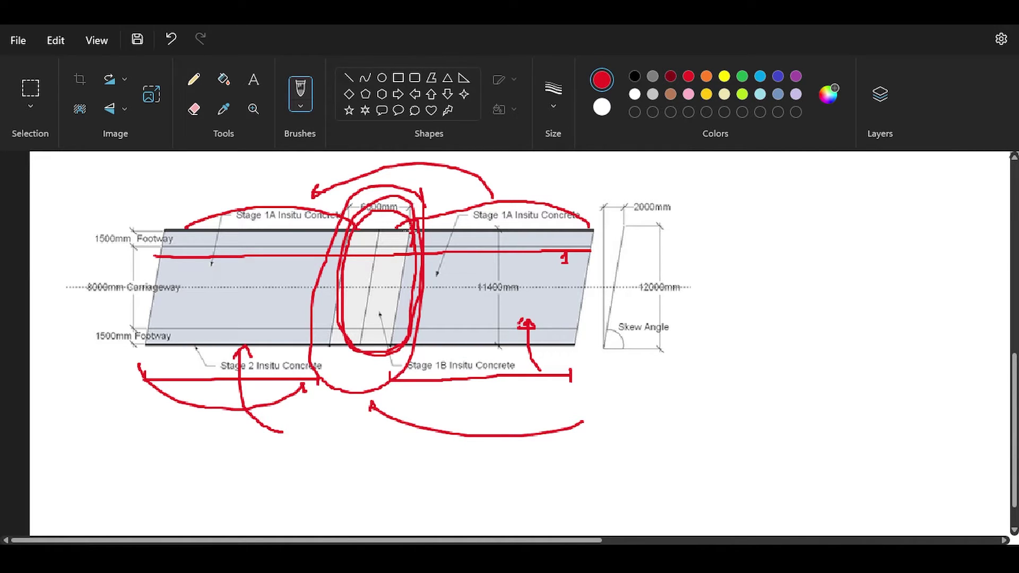
# Sketch two red arcs below the plan joined by a small red ellipse.
pyautogui.scroll(2, 446, 235)
pyautogui.scroll(-3, 448, 236)
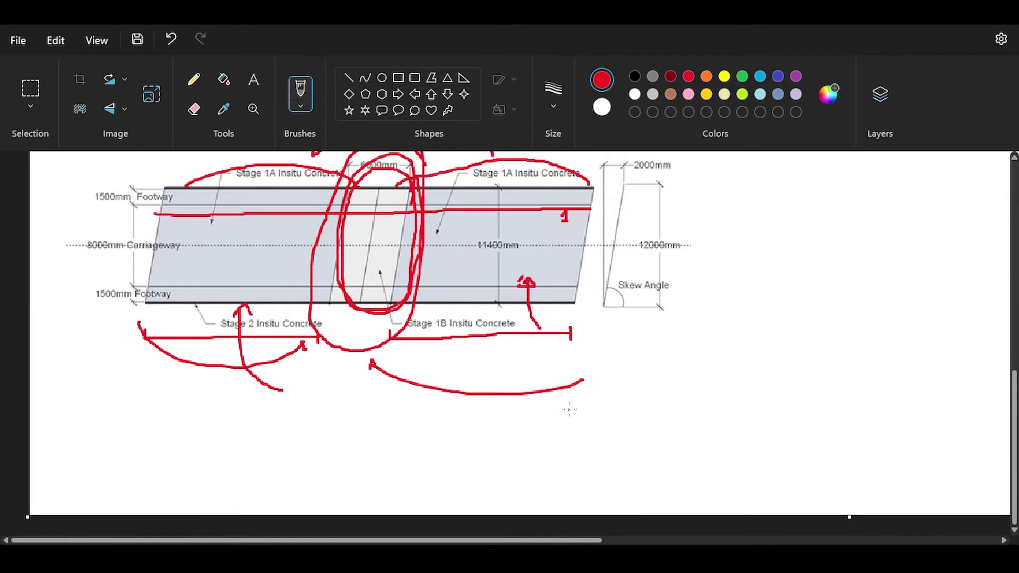
pyautogui.moveTo(571, 408)
pyautogui.mouseDown()
pyautogui.moveTo(546, 430)
pyautogui.moveTo(468, 437)
pyautogui.moveTo(352, 405)
pyautogui.mouseUp()
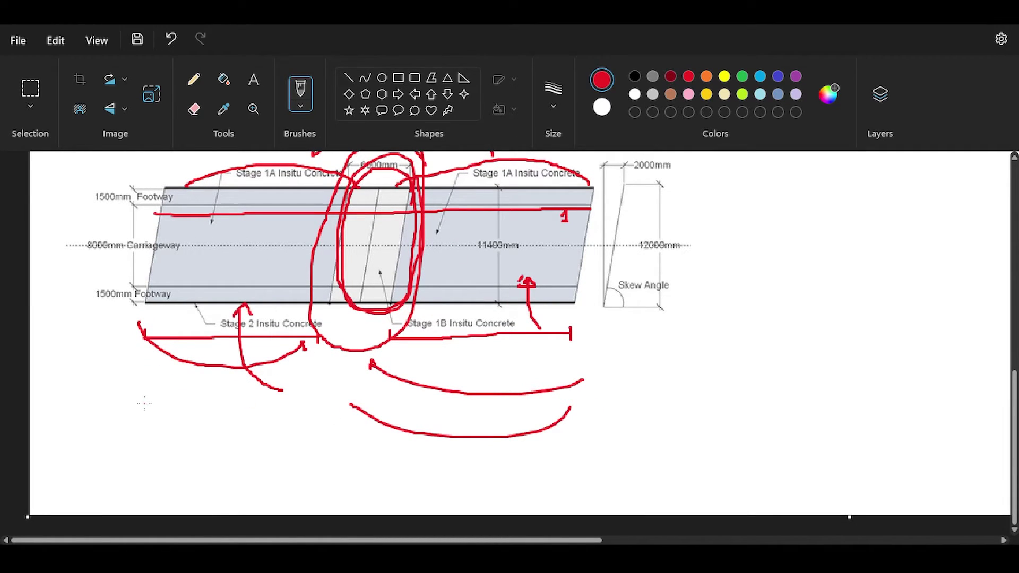
pyautogui.moveTo(144, 403)
pyautogui.mouseDown()
pyautogui.moveTo(187, 438)
pyautogui.moveTo(268, 441)
pyautogui.moveTo(311, 403)
pyautogui.mouseUp()
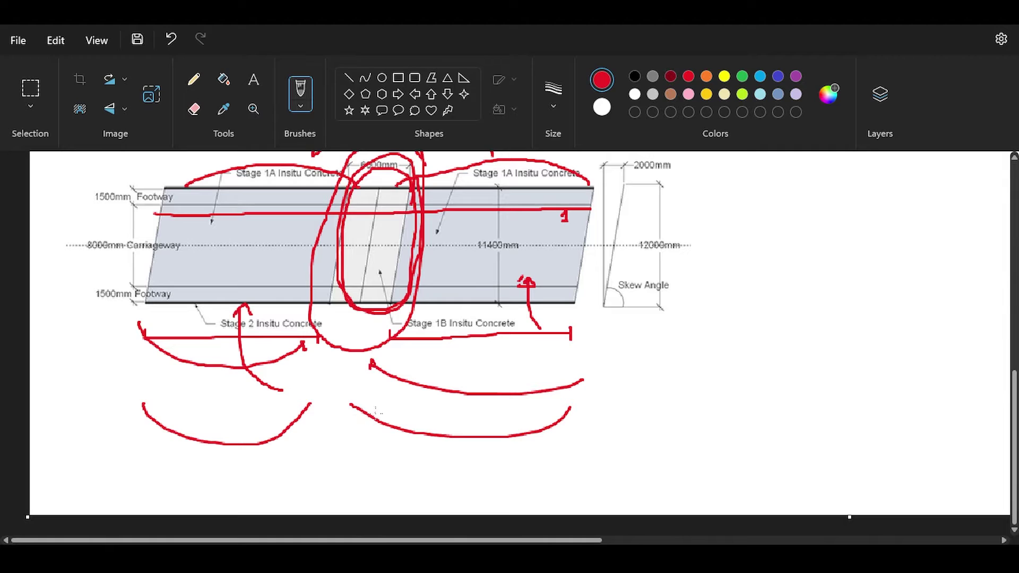
pyautogui.moveTo(375, 415)
pyautogui.mouseDown()
pyautogui.moveTo(300, 430)
pyautogui.moveTo(295, 401)
pyautogui.moveTo(316, 394)
pyautogui.moveTo(372, 423)
pyautogui.mouseUp()
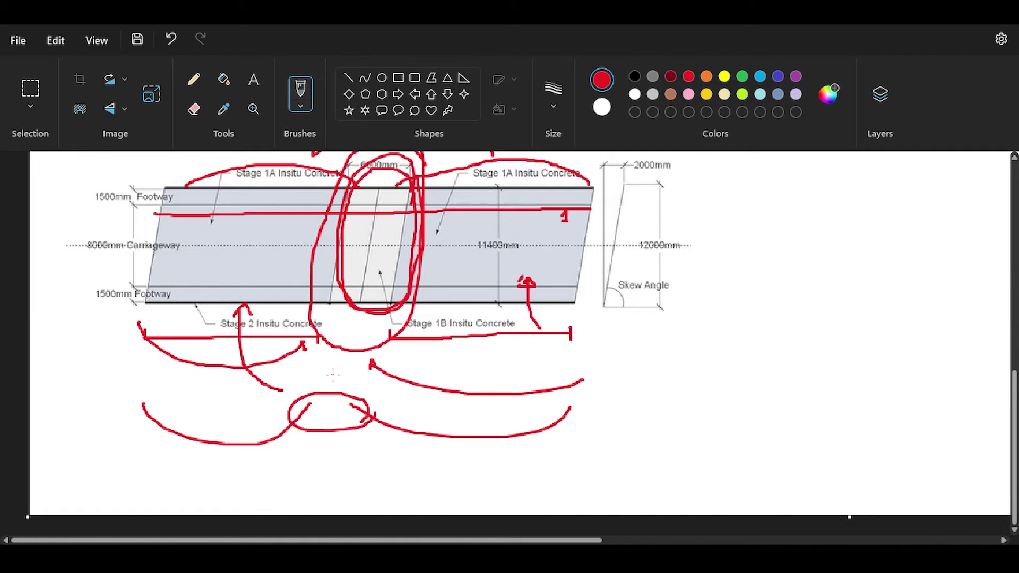
# Loop the 12000mm, upper and lower 1500mm Footway, and 8000mm Carriageway labels in red.
pyautogui.scroll(6, 372, 378)
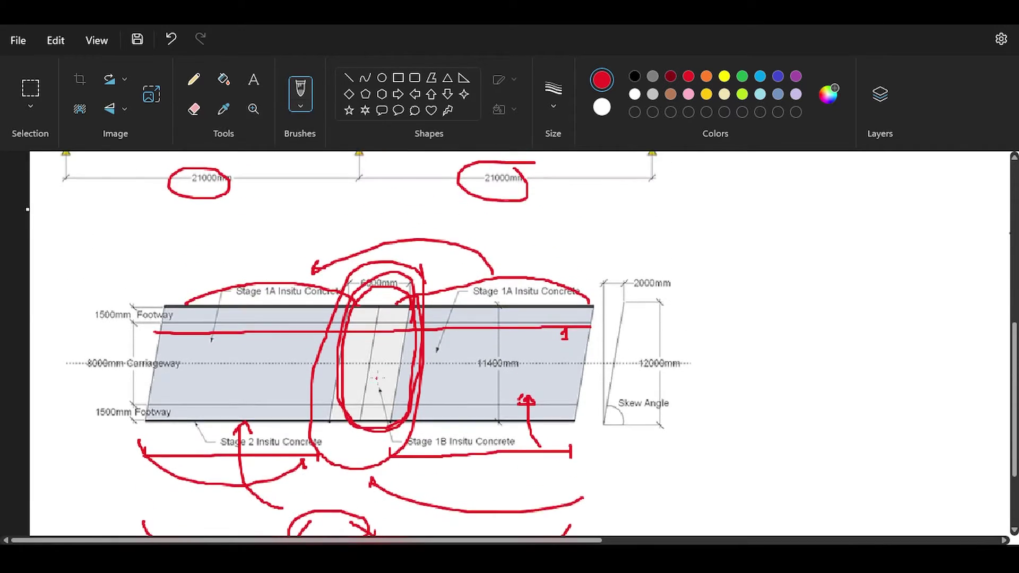
pyautogui.scroll(-5, 373, 379)
pyautogui.moveTo(682, 293); pyautogui.dragTo(685, 298)
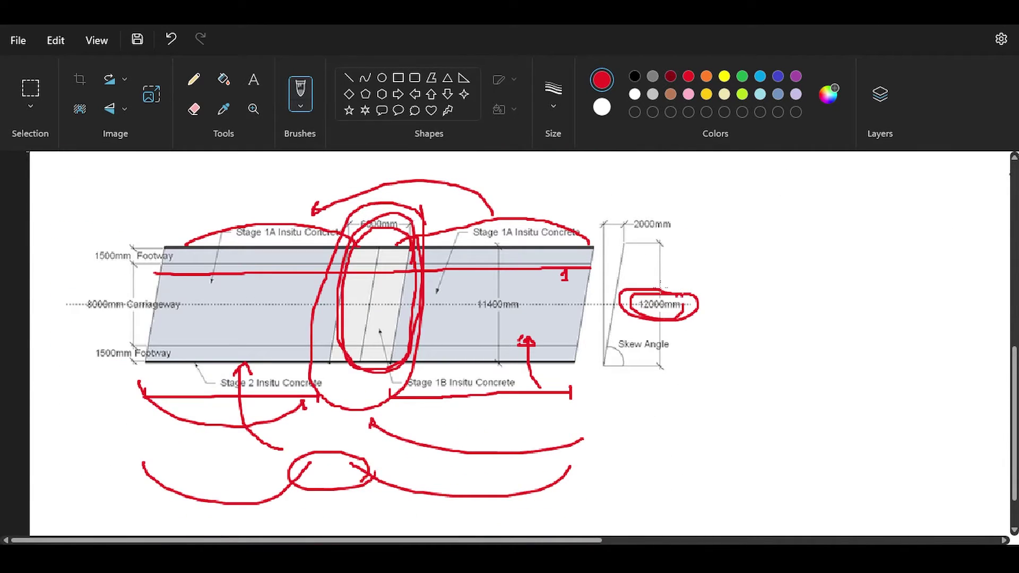
pyautogui.moveTo(118, 238)
pyautogui.mouseDown()
pyautogui.moveTo(109, 265)
pyautogui.moveTo(136, 243)
pyautogui.mouseUp()
pyautogui.moveTo(150, 335)
pyautogui.mouseDown()
pyautogui.moveTo(102, 334)
pyautogui.moveTo(104, 361)
pyautogui.moveTo(171, 371)
pyautogui.moveTo(168, 338)
pyautogui.mouseUp()
pyautogui.moveTo(173, 296)
pyautogui.mouseDown()
pyautogui.moveTo(74, 308)
pyautogui.moveTo(213, 296)
pyautogui.moveTo(273, 322)
pyautogui.moveTo(246, 290)
pyautogui.mouseUp()
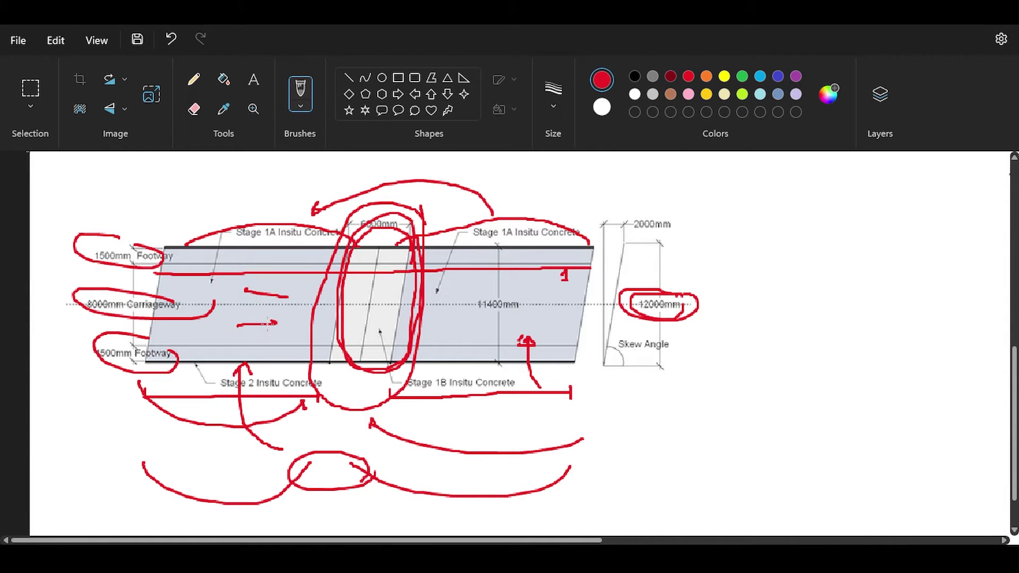
# Draw a red line along the right beam span and handwrite the 25kN load beside it.
pyautogui.scroll(10, 429, 343)
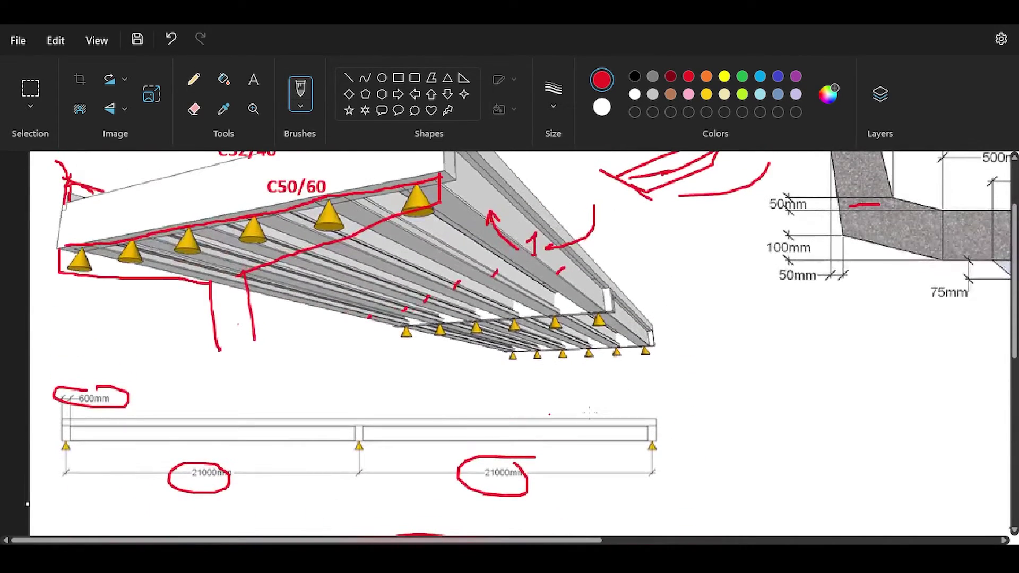
pyautogui.scroll(-3, 596, 411)
pyautogui.moveTo(649, 307)
pyautogui.mouseDown()
pyautogui.moveTo(536, 320)
pyautogui.moveTo(363, 312)
pyautogui.mouseUp()
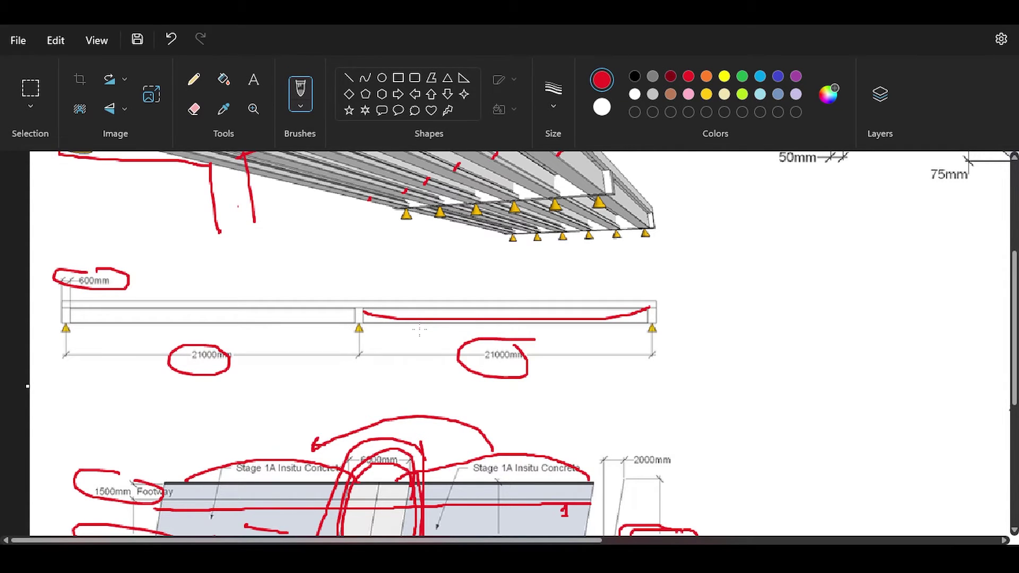
pyautogui.scroll(-1, 420, 330)
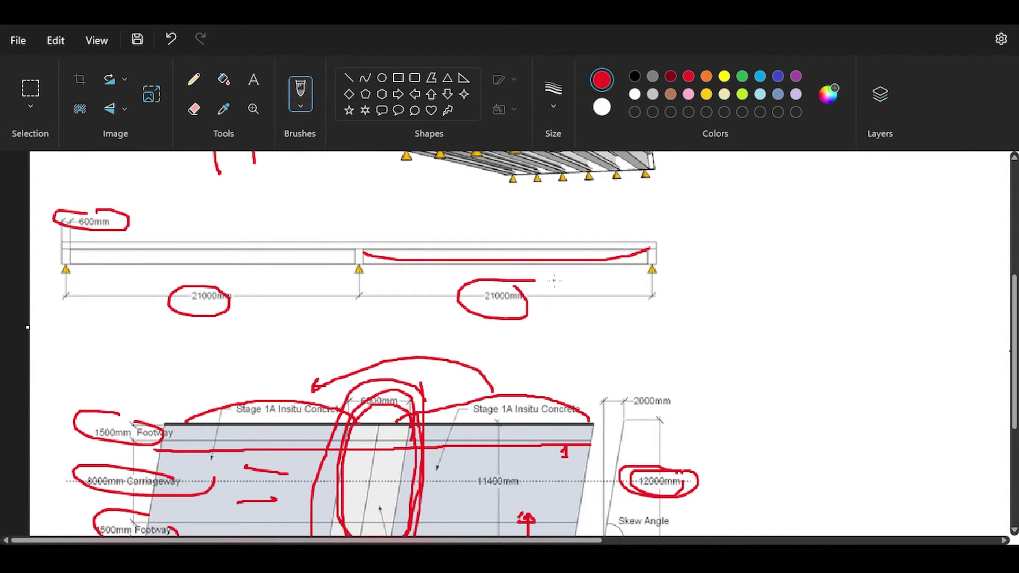
pyautogui.moveTo(709, 232)
pyautogui.mouseDown()
pyautogui.moveTo(710, 244)
pyautogui.moveTo(736, 232)
pyautogui.moveTo(725, 240)
pyautogui.moveTo(758, 240)
pyautogui.mouseUp()
# Select the handwritten 25kN note with a rectangular selection and delete it.
pyautogui.click(30, 89)
pyautogui.moveTo(658, 191); pyautogui.dragTo(801, 277)
pyautogui.click(816, 267)
pyautogui.moveTo(687, 205); pyautogui.dragTo(754, 260)
pyautogui.press('Delete')
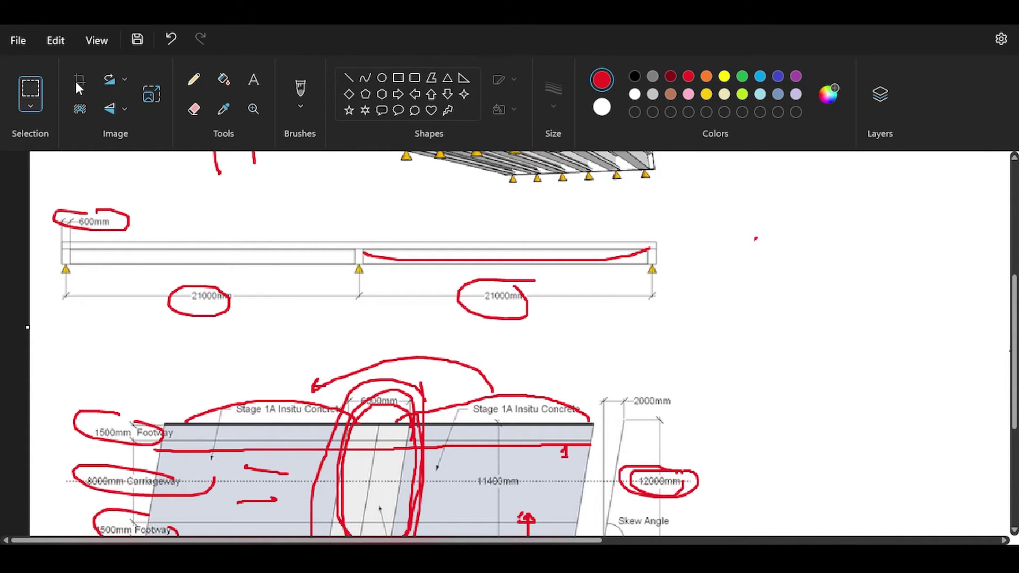
# Start a text note right of the span reading 'Material:' and 'Concrete C32/40 slab'.
pyautogui.click(254, 79)
pyautogui.scroll(5, 258, 245)
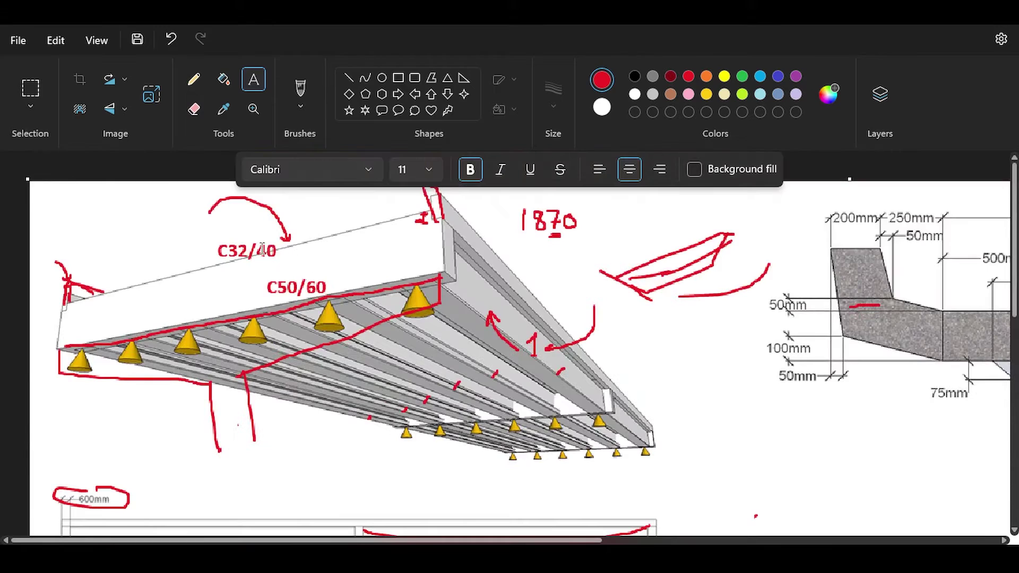
pyautogui.scroll(-3, 258, 245)
pyautogui.click(729, 328)
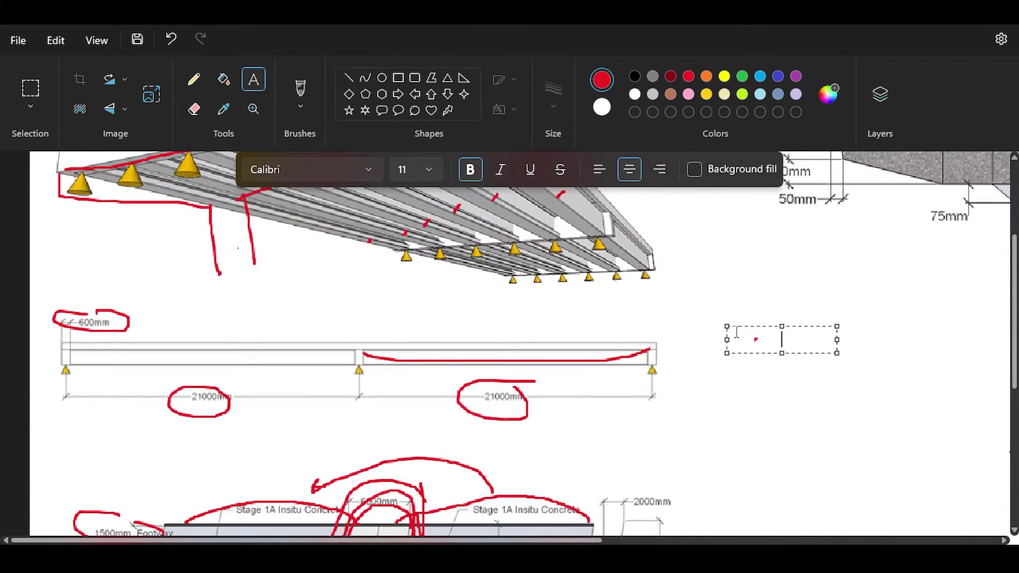
pyautogui.write('Material:')
pyautogui.press('Return')
pyautogui.write('Concrere')
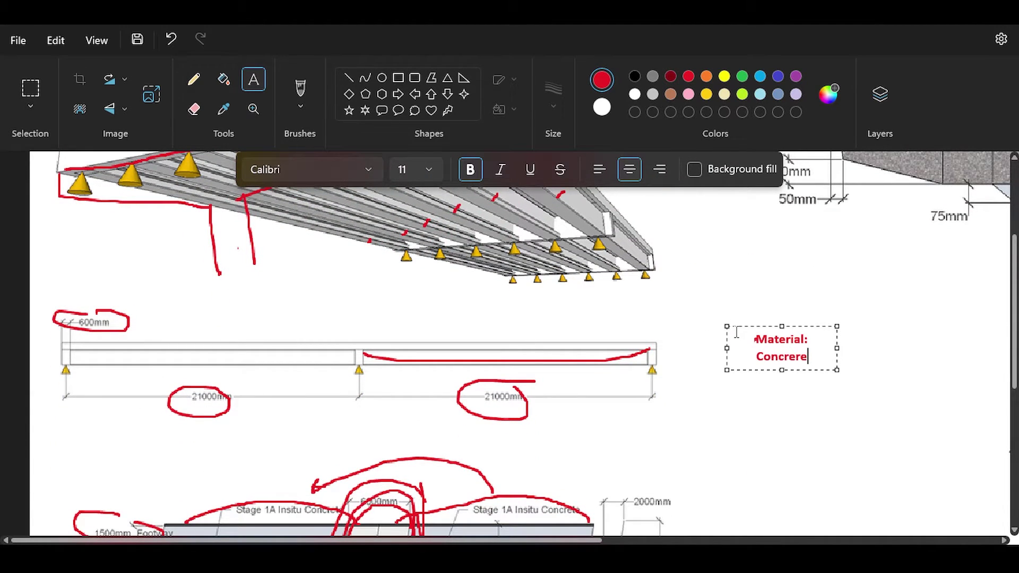
pyautogui.press('BackSpace')
pyautogui.press('BackSpace')
pyautogui.write('te C32/40')
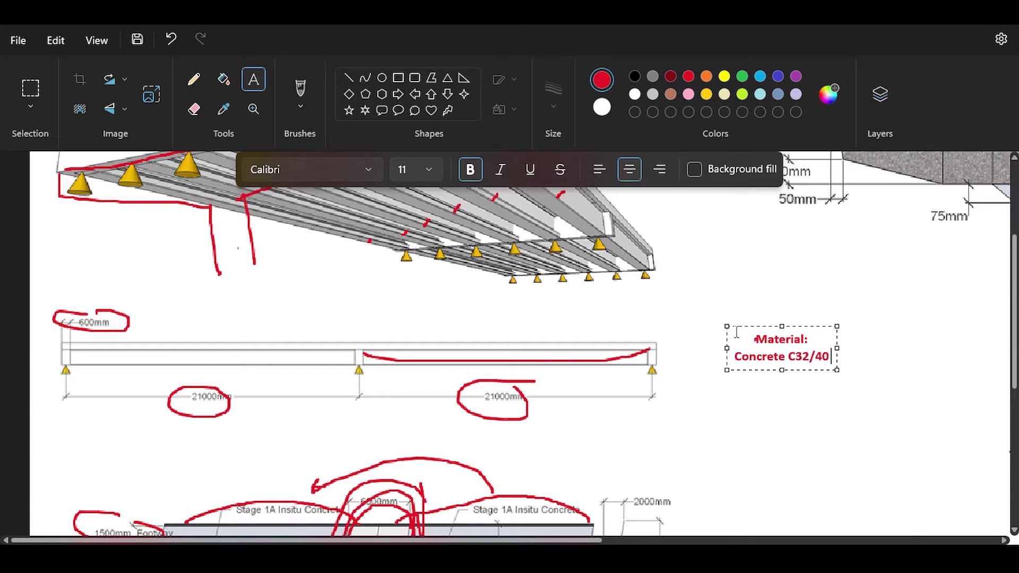
pyautogui.write(' slab')
pyautogui.press('Return')
# Add the lines 'C50/60 beams', 'B500 steel' and '1600 prestress' to the note.
pyautogui.write('C40')
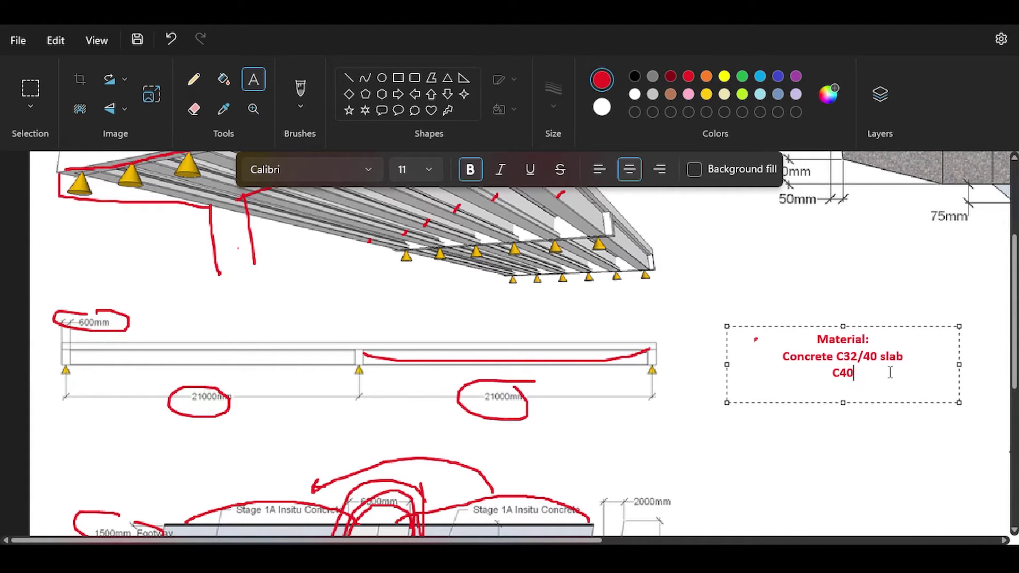
pyautogui.scroll(3, 671, 329)
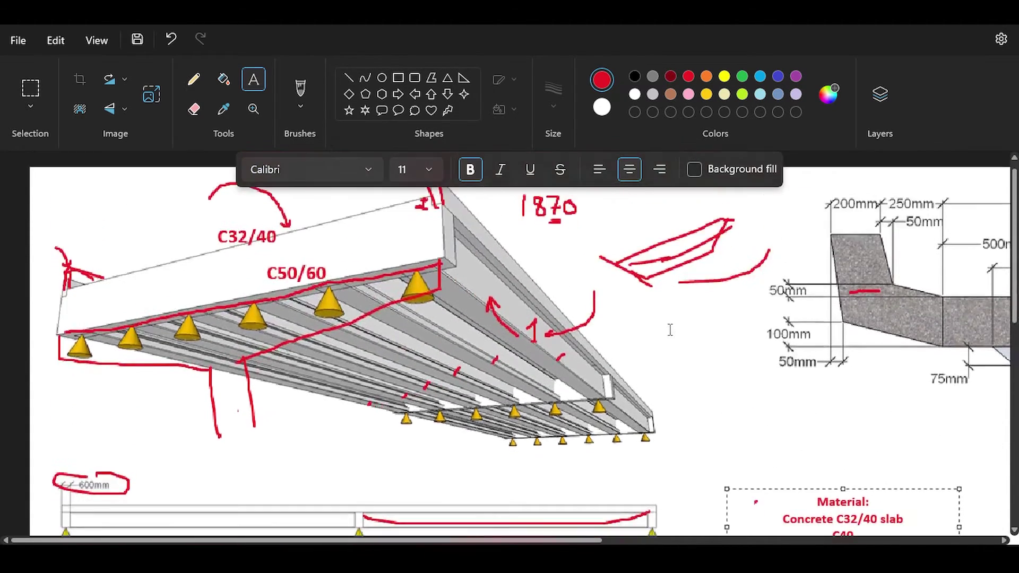
pyautogui.scroll(-2, 670, 330)
pyautogui.press('BackSpace')
pyautogui.press('BackSpace')
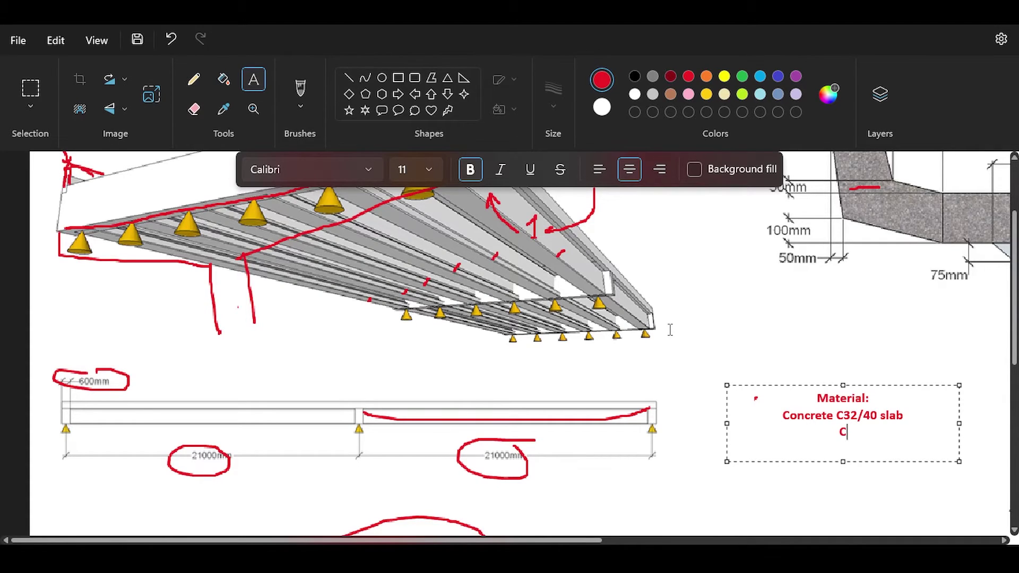
pyautogui.write('50/60 beams')
pyautogui.press('Return')
pyautogui.write('B500 steel')
pyautogui.press('Return')
pyautogui.write('1600')
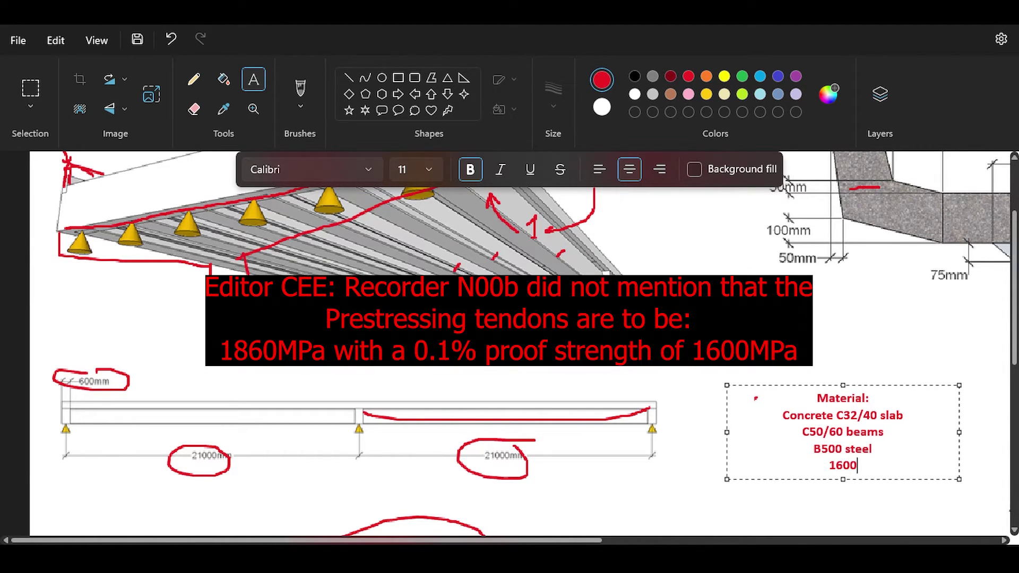
pyautogui.write(' prestress')
pyautogui.press('Return')
pyautogui.press('Return')
# Add 'Gamma Conc = 25kN/m^3', the carriageway surfacing load and '3kN/m2 over the footways'.
pyautogui.scroll(-2, 687, 296)
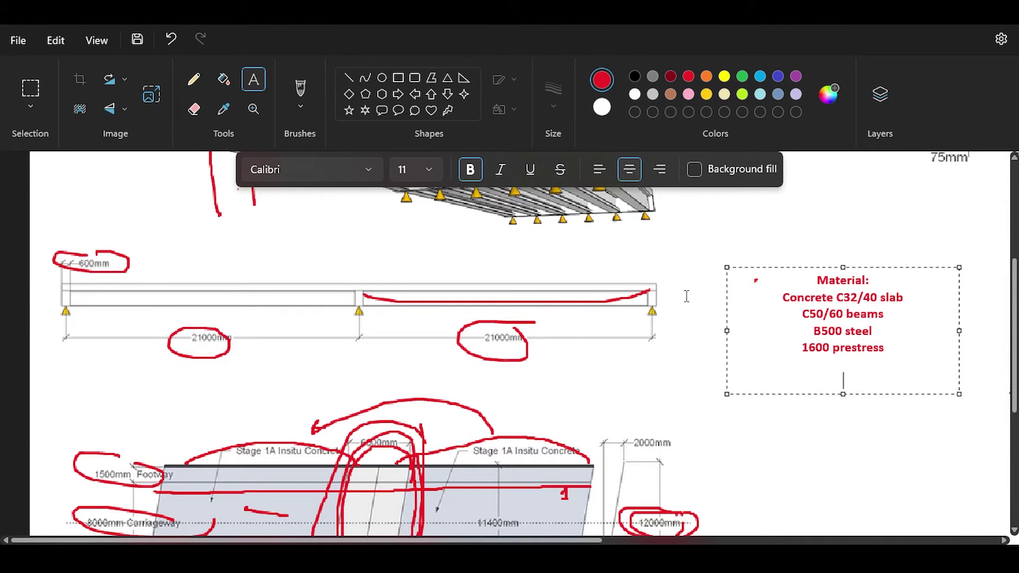
pyautogui.write('Gamma Conc')
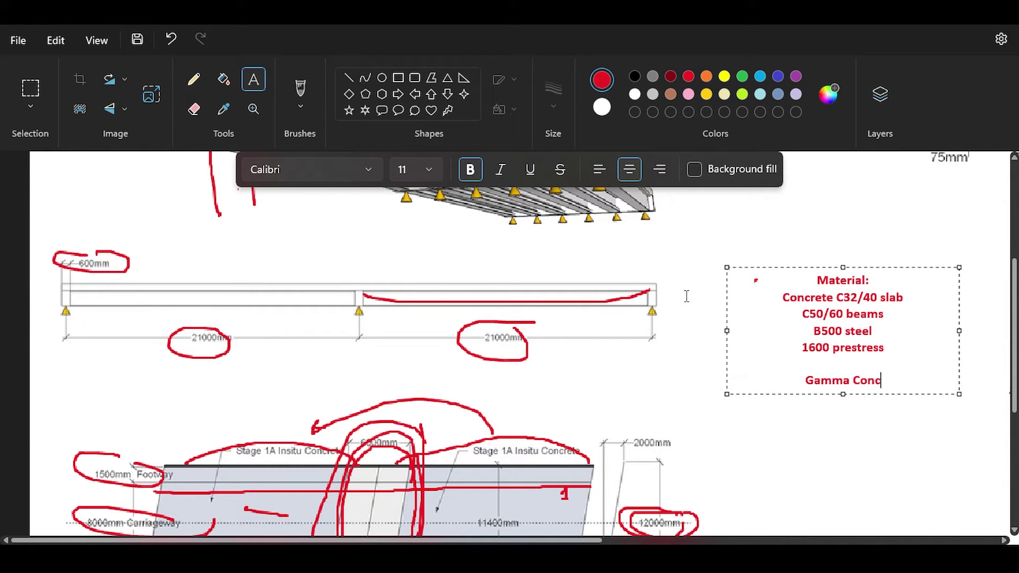
pyautogui.write(' = 25kN/m^3 ')
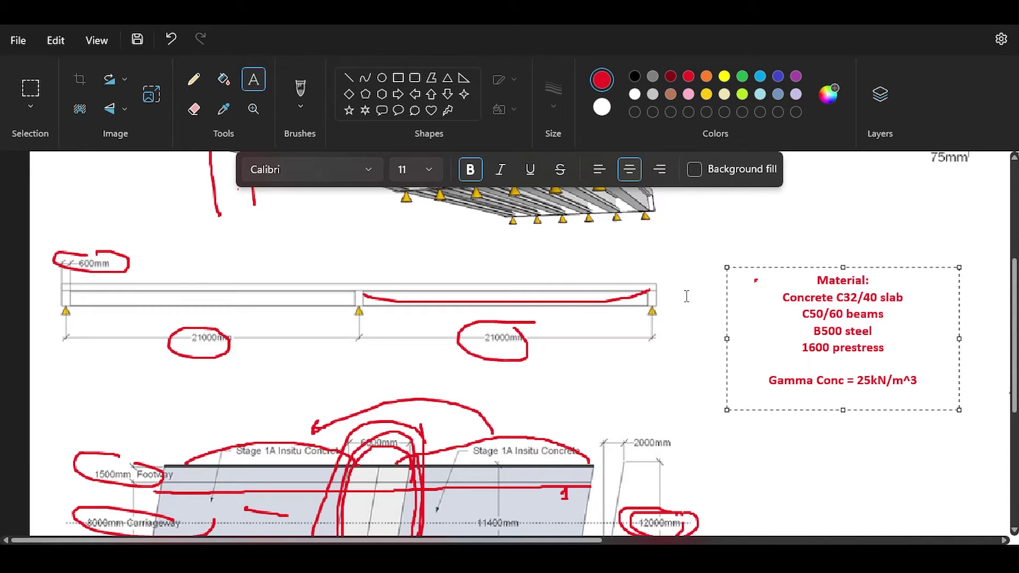
pyautogui.write('Surfacing load of ')
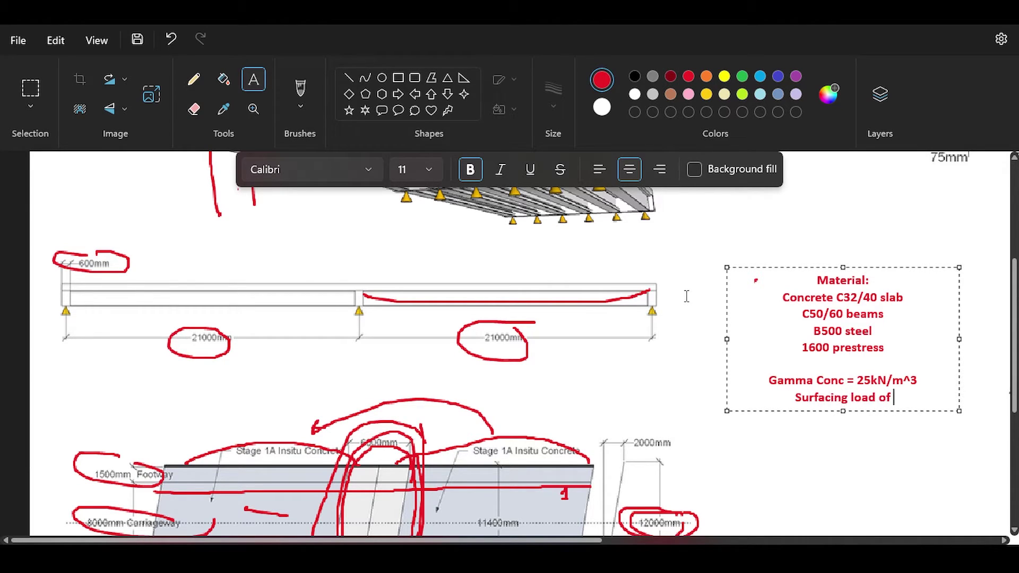
pyautogui.write('2ka')
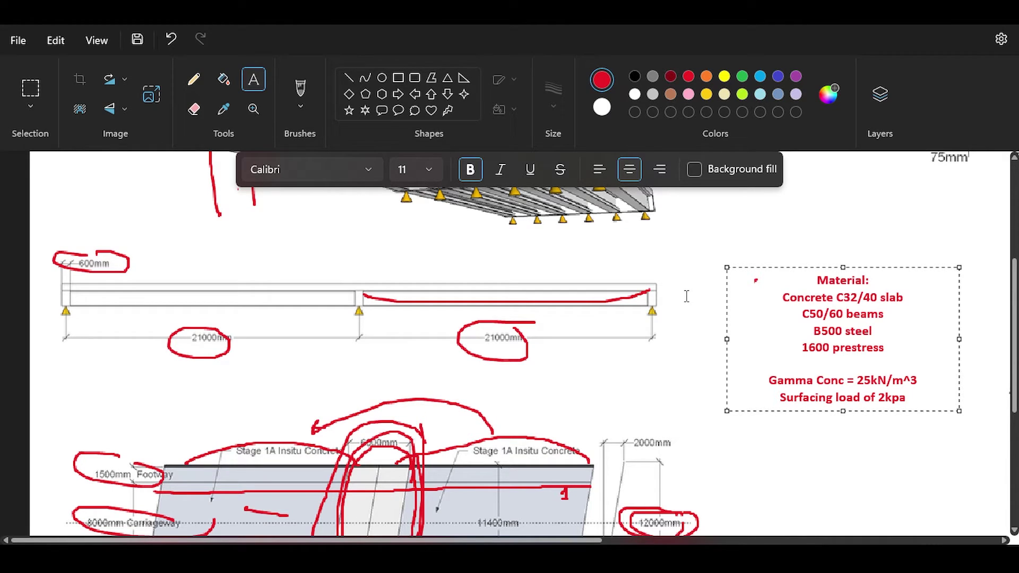
pyautogui.write('<-- ')
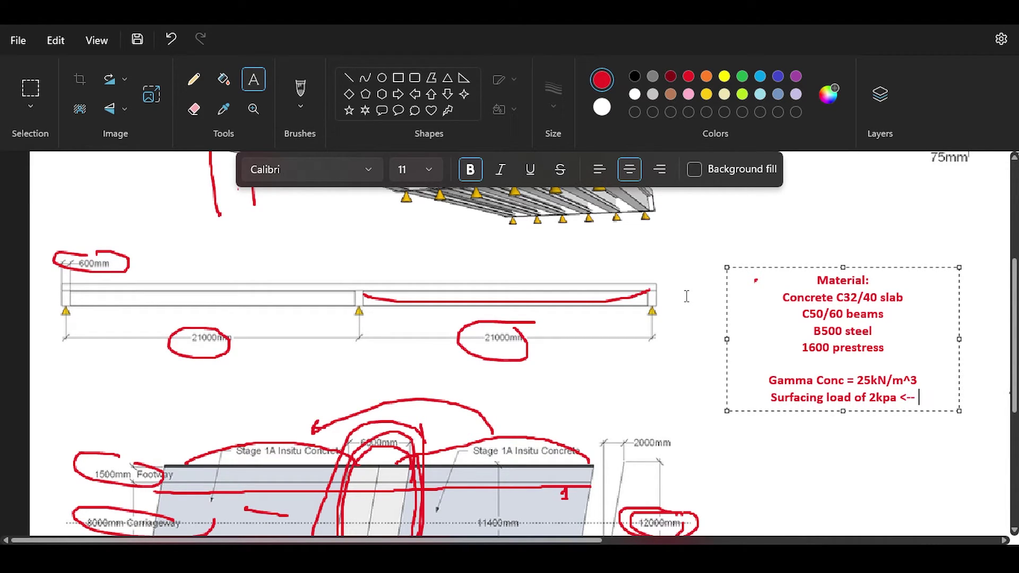
pyautogui.write('carriage way')
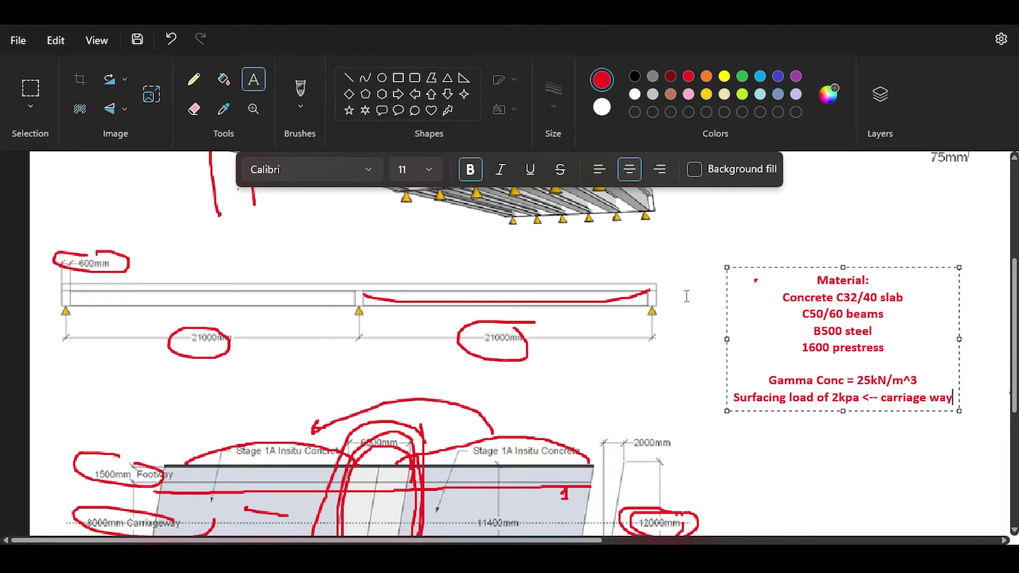
pyautogui.press('Return')
pyautogui.write('3kN')
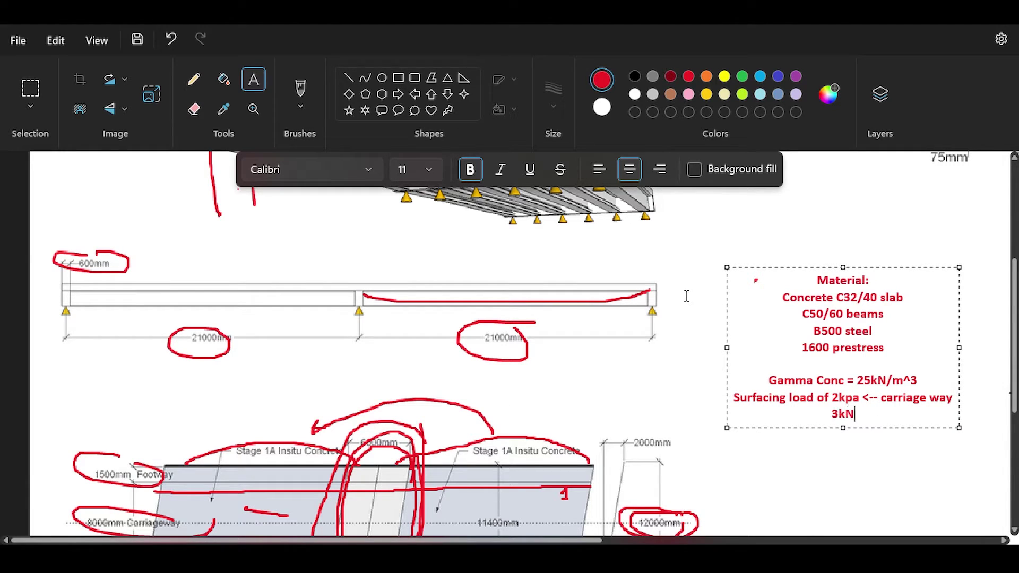
pyautogui.write('/m2 over the footways')
pyautogui.press('Return')
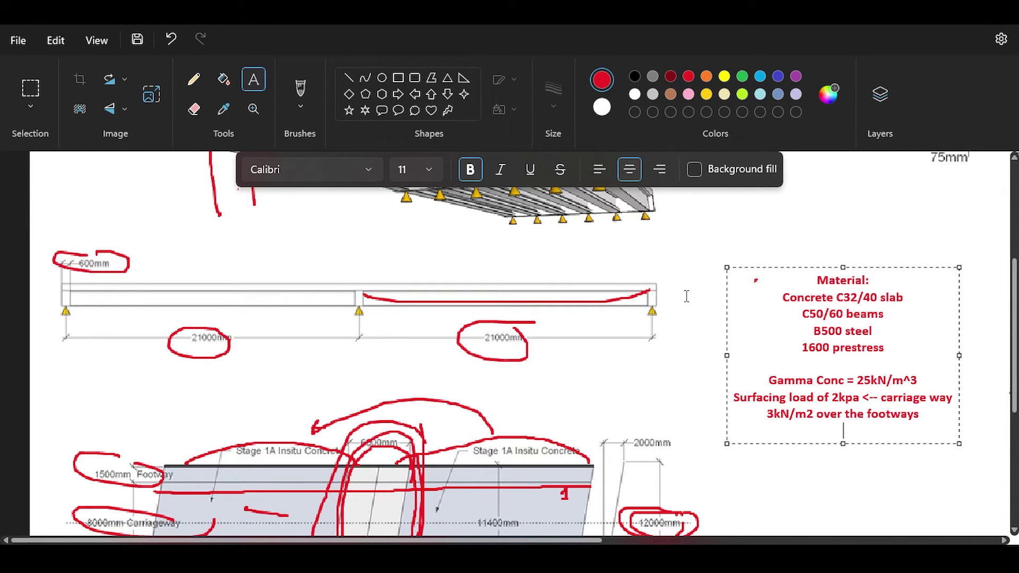
# Add lines for the 1.3kN/m barrier crash load, differential temperature and differential shrinkage.
pyautogui.write('barrier load of 1.')
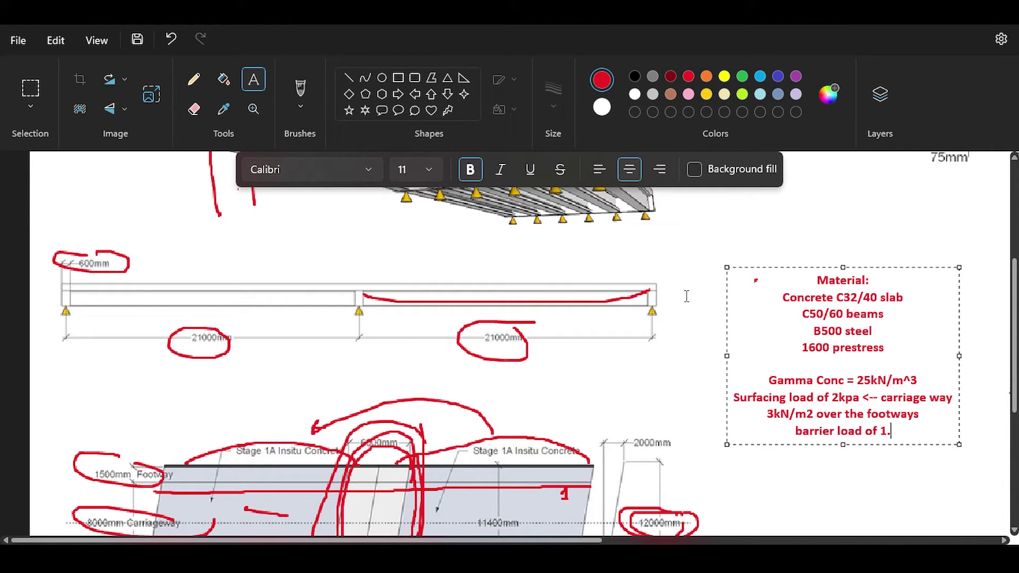
pyautogui.write('3kN/')
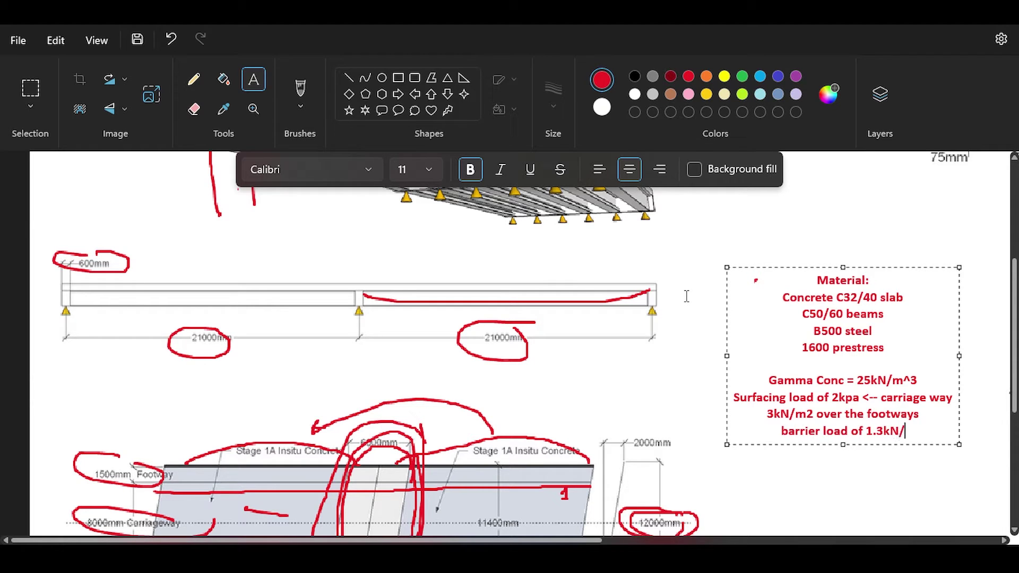
pyautogui.write('m crash load')
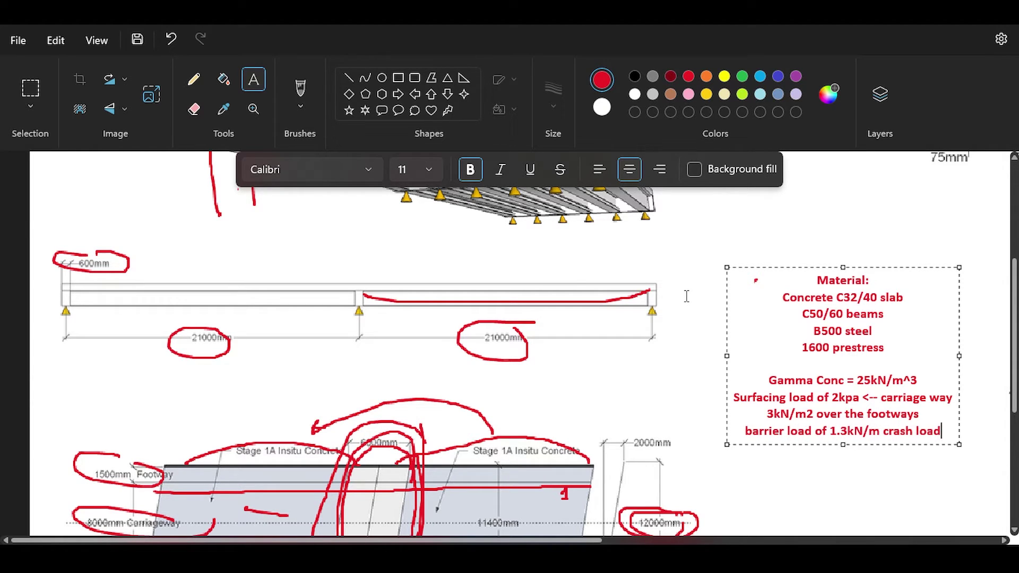
pyautogui.scroll(5, 618, 200)
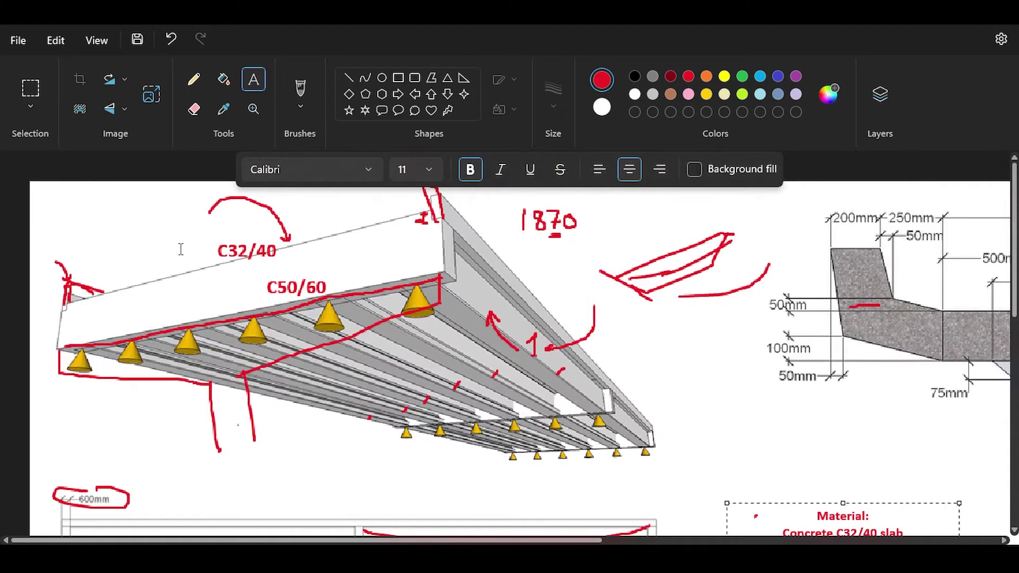
pyautogui.scroll(-6, 405, 289)
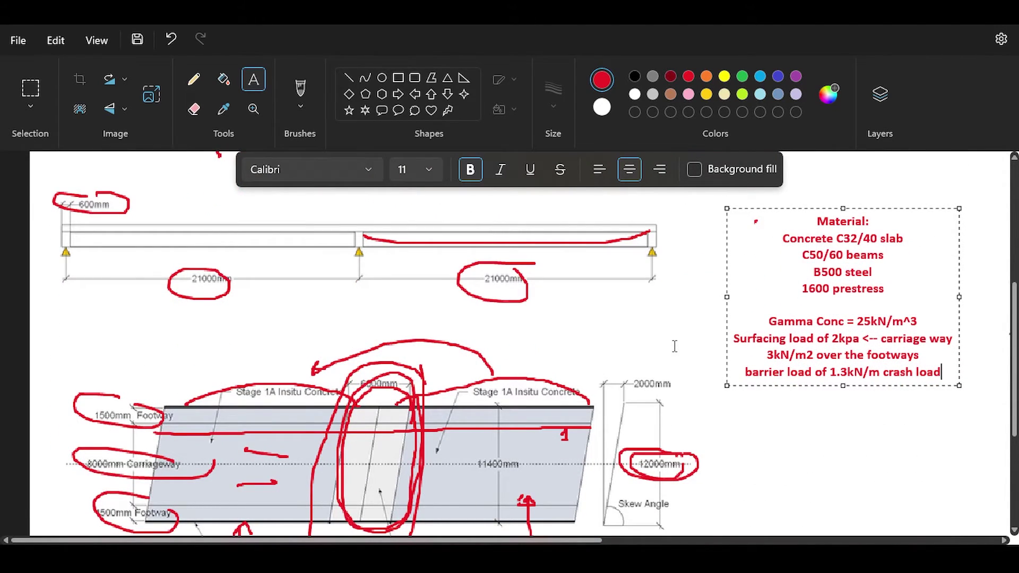
pyautogui.press('Return')
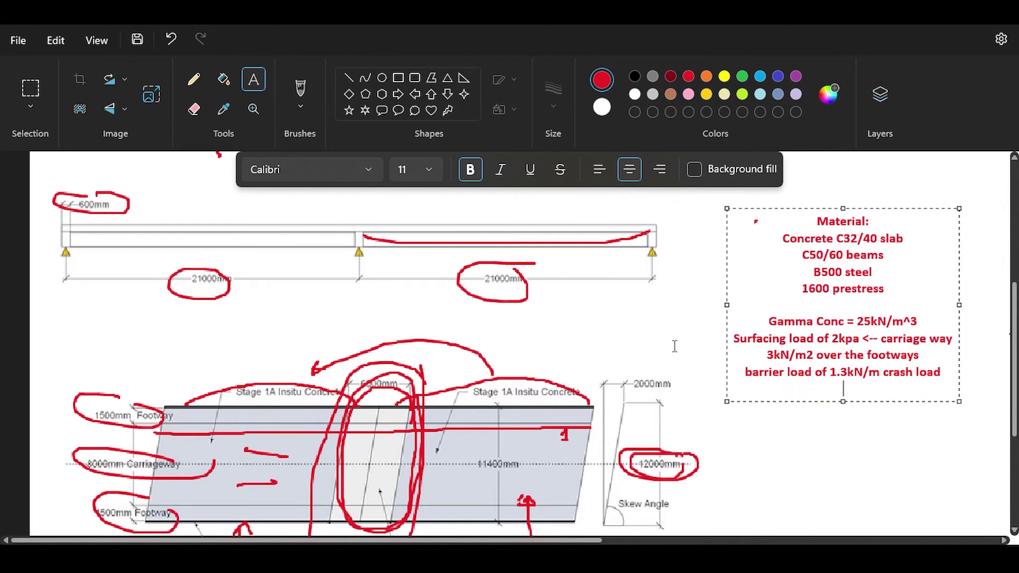
pyautogui.write('differential tem')
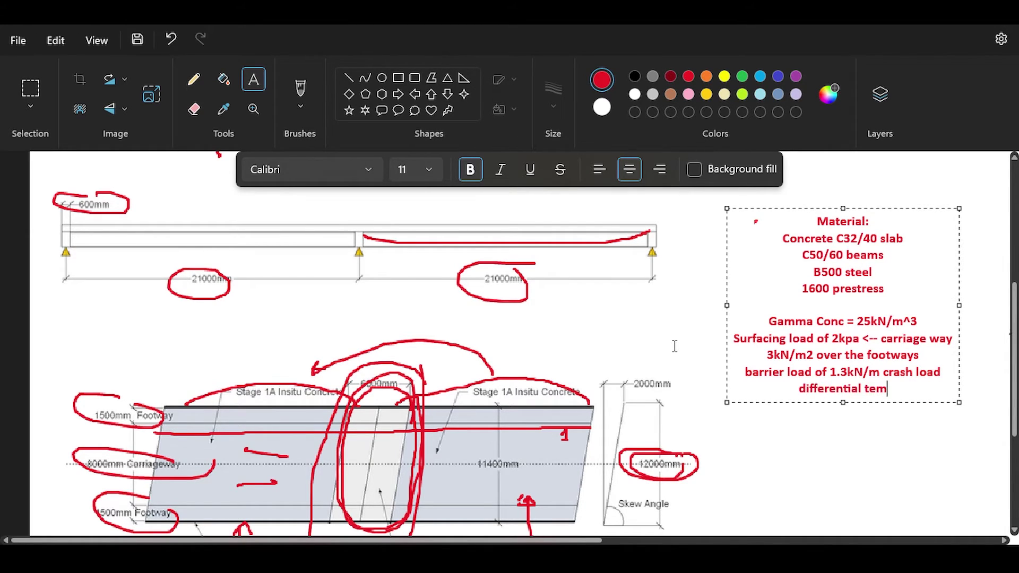
pyautogui.write('perature applied')
pyautogui.press('Return')
pyautogui.write('differen')
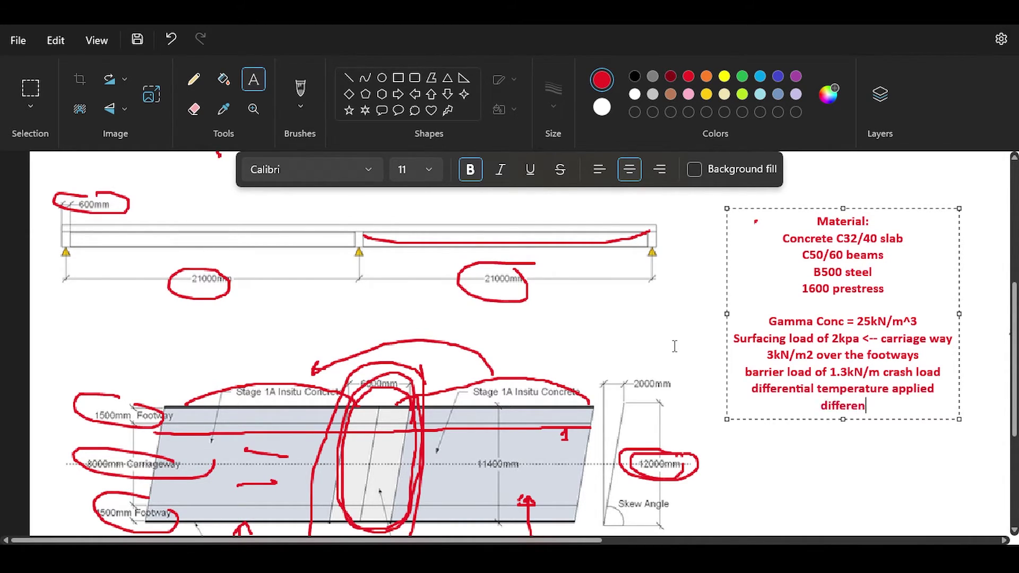
pyautogui.write('tial shrinkage app')
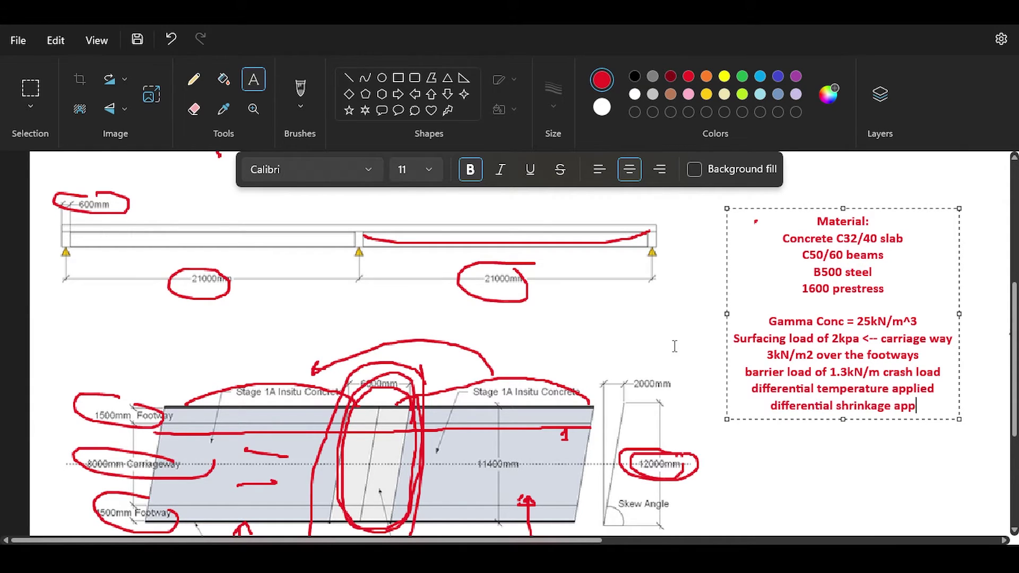
pyautogui.write('lied')
pyautogui.press('Return')
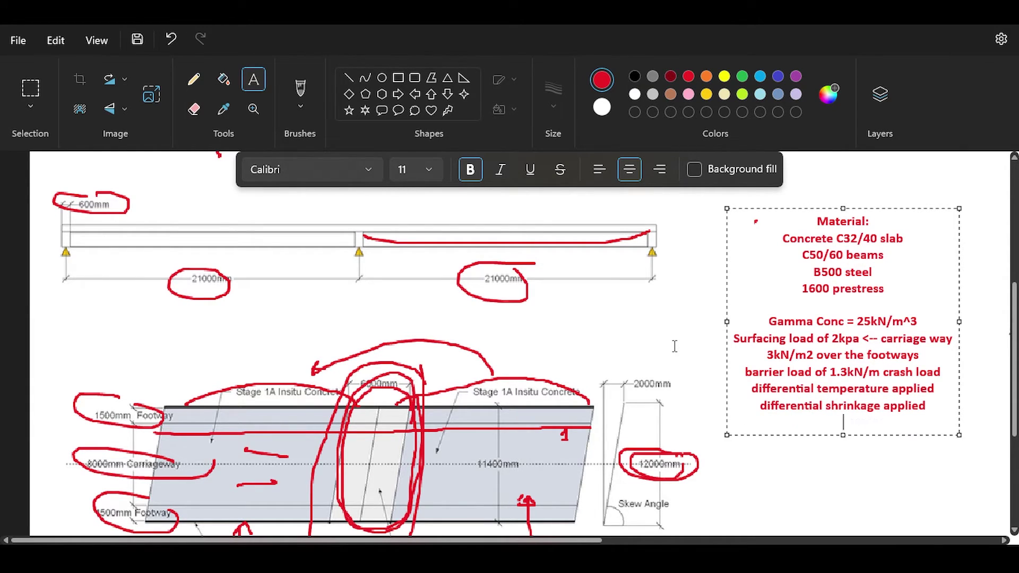
# Finish the note with 'traffic loads. SV80' and 'EN UK annex.'.
pyautogui.write('traffic loads. ')
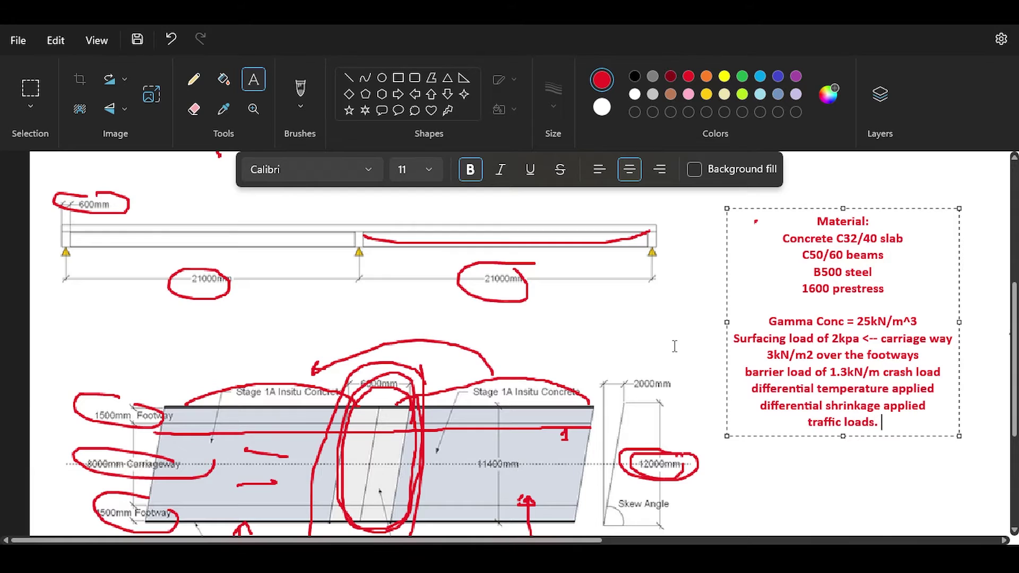
pyautogui.write('SV')
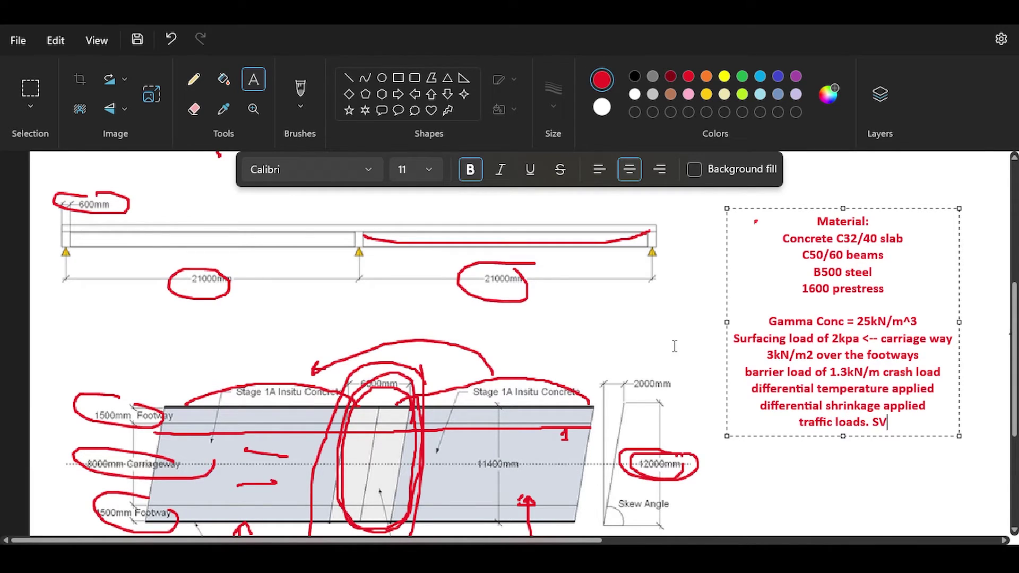
pyautogui.write('80')
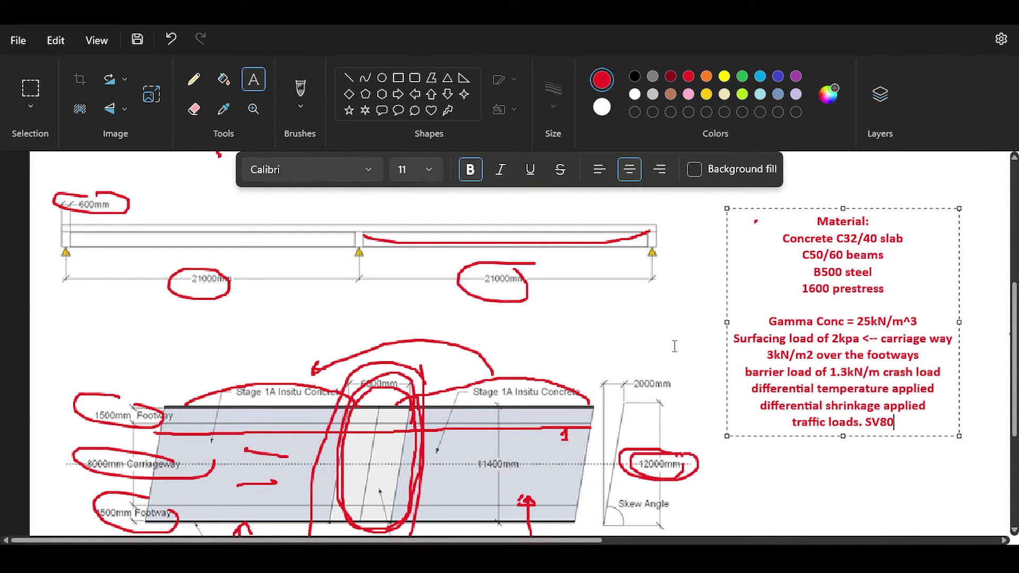
pyautogui.press('Return')
pyautogui.write('EN')
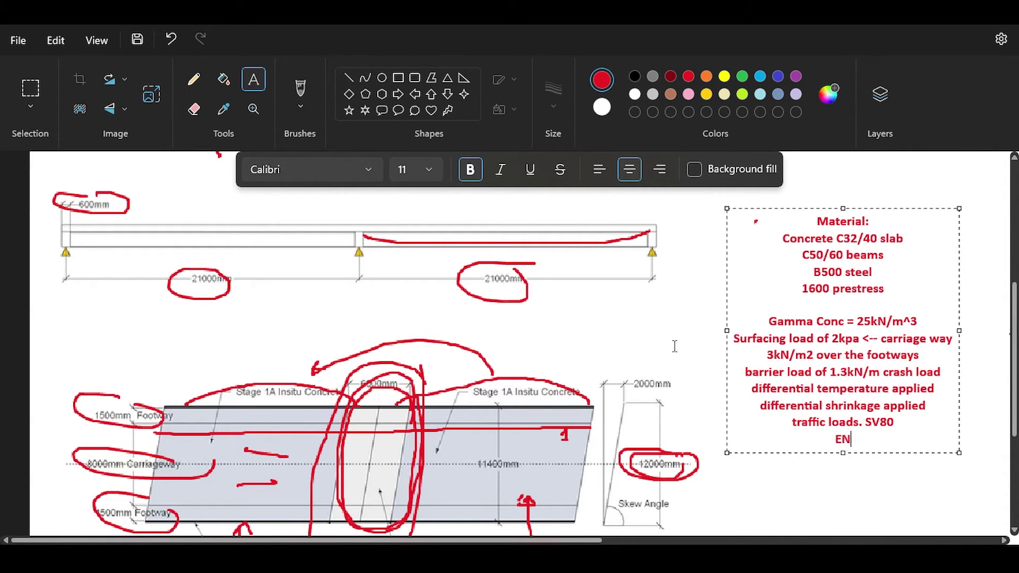
pyautogui.write(' UK annex.')
# Finish the EN UK annex note and place a widened, left-aligned text box below the notes.
pyautogui.scroll(-4, 658, 329)
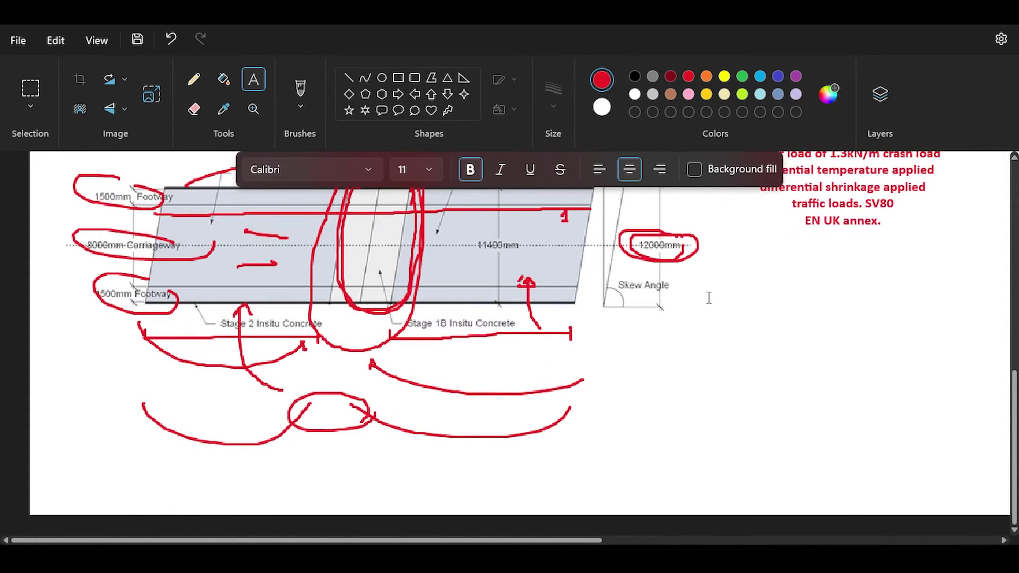
pyautogui.click(721, 293)
pyautogui.click(733, 292)
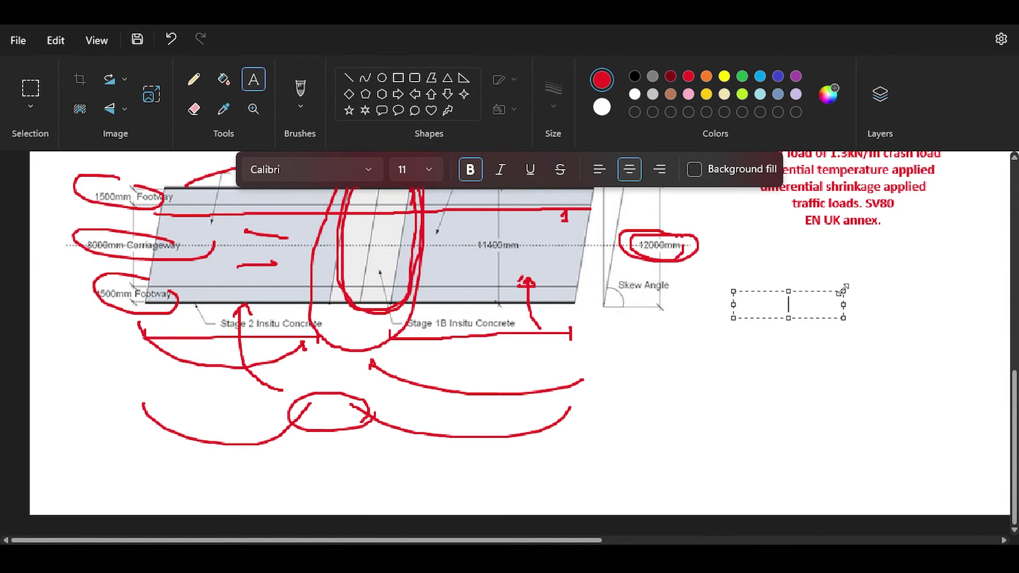
pyautogui.moveTo(844, 291); pyautogui.dragTo(987, 281)
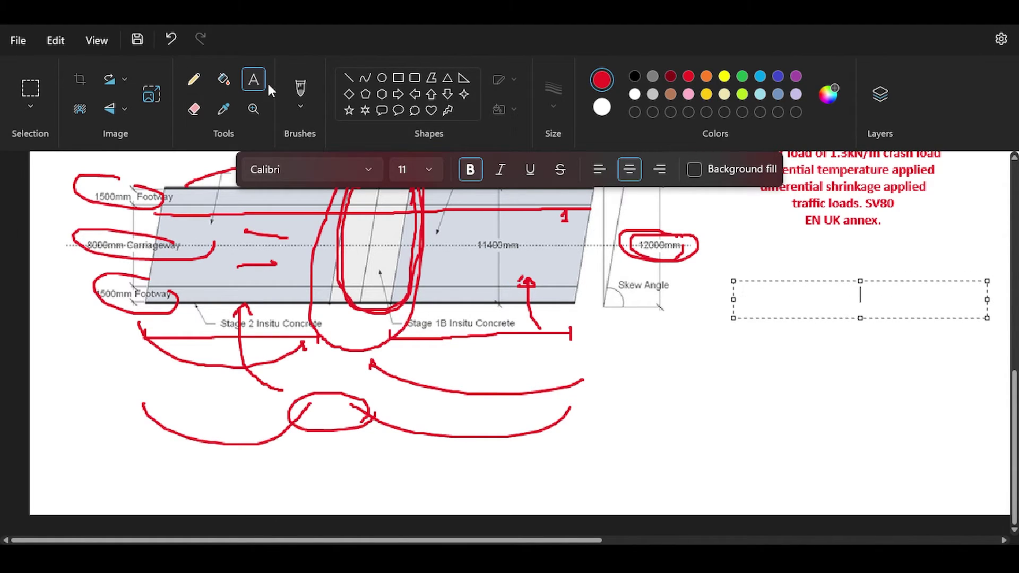
pyautogui.click(598, 169)
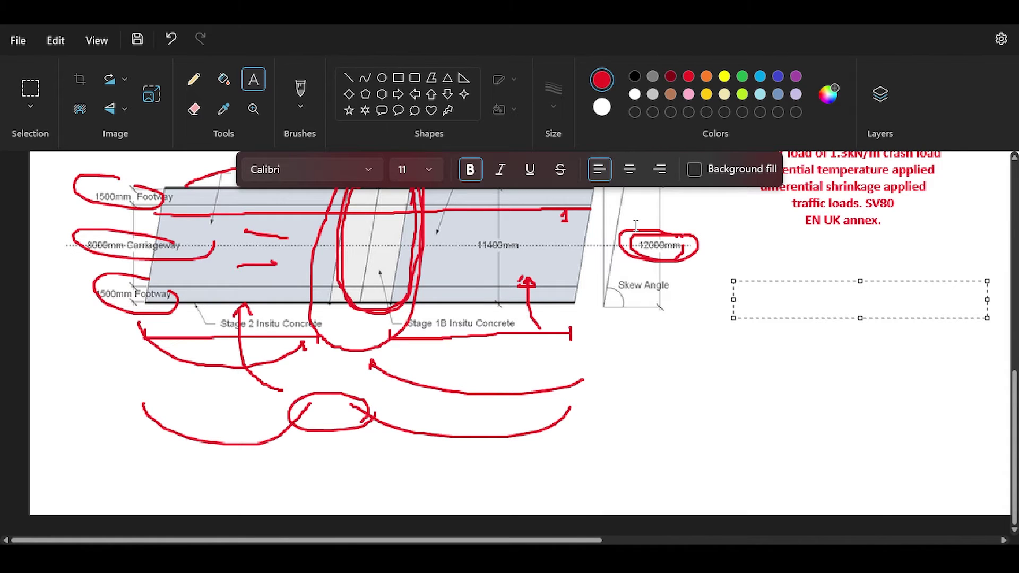
pyautogui.scroll(2, 576, 295)
pyautogui.scroll(-1, 576, 294)
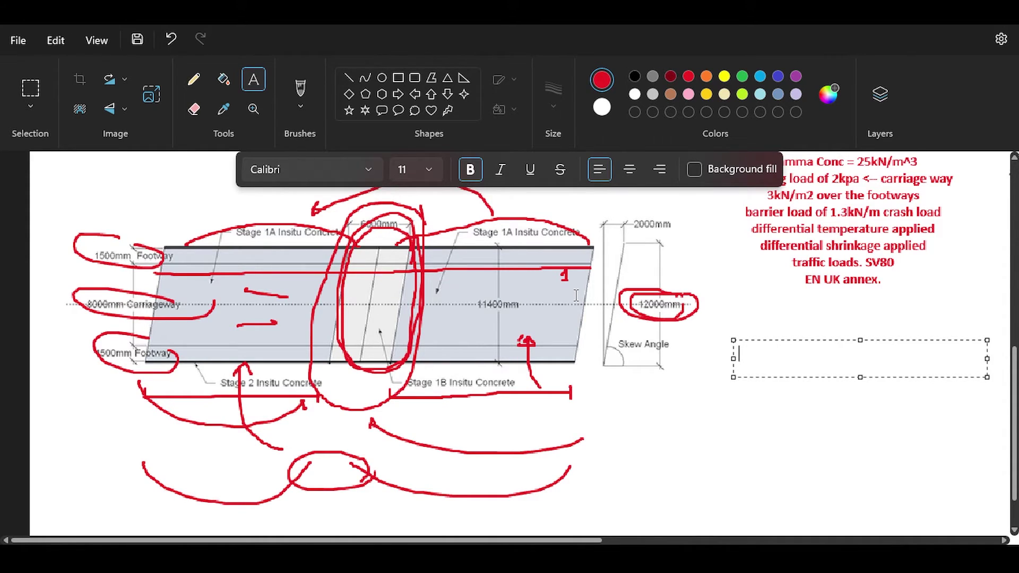
# Type the first plan lines: 'Open a project', 'define our materials', 'defining the beams', 'defining the grillage'.
pyautogui.write('Open a project')
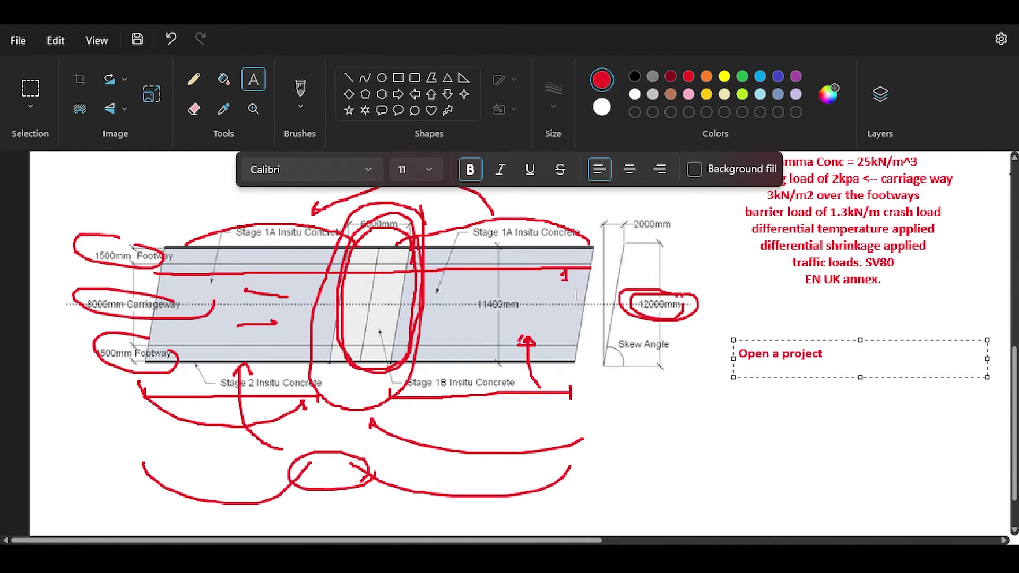
pyautogui.press('Return')
pyautogui.write('define our m')
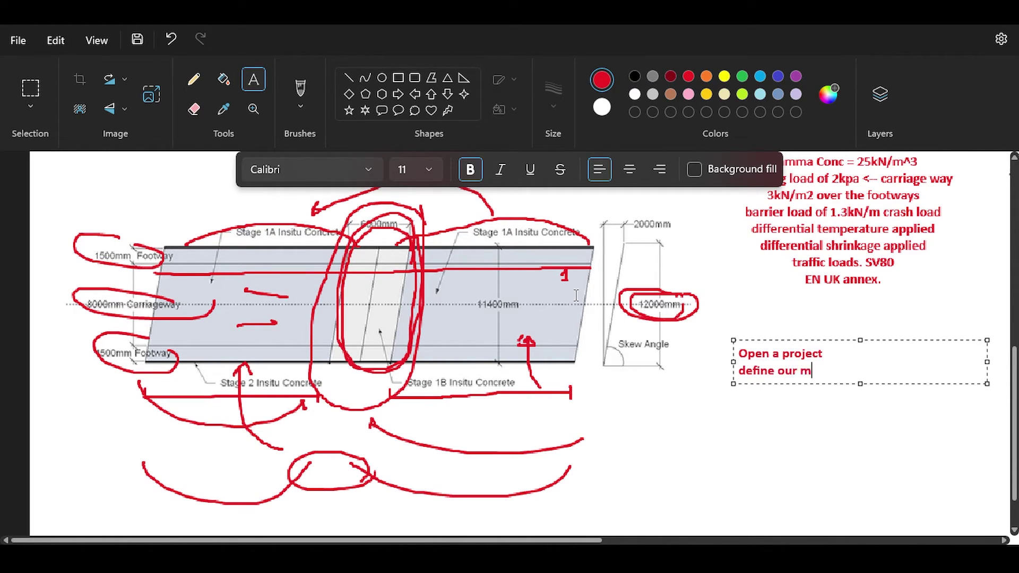
pyautogui.write('aterials')
pyautogui.press('Return')
pyautogui.write('df')
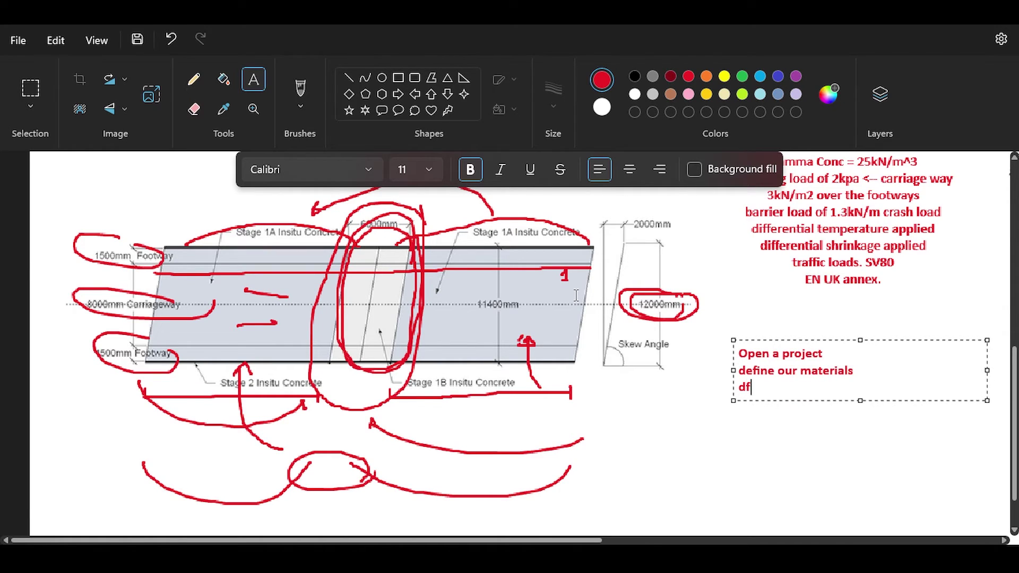
pyautogui.press('BackSpace')
pyautogui.write('efining the beams')
pyautogui.press('Return')
pyautogui.write('defi')
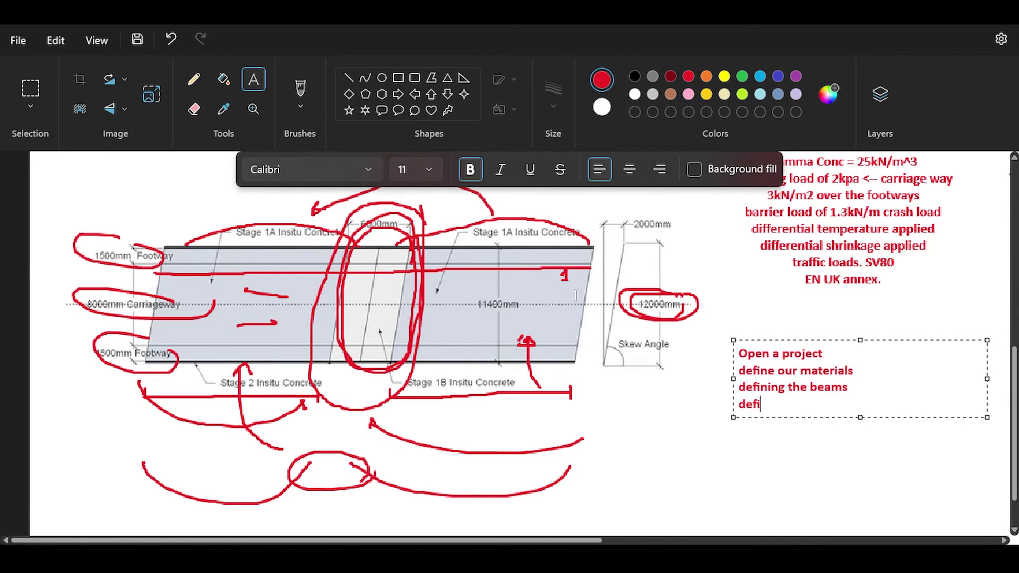
pyautogui.write('ning the gril')
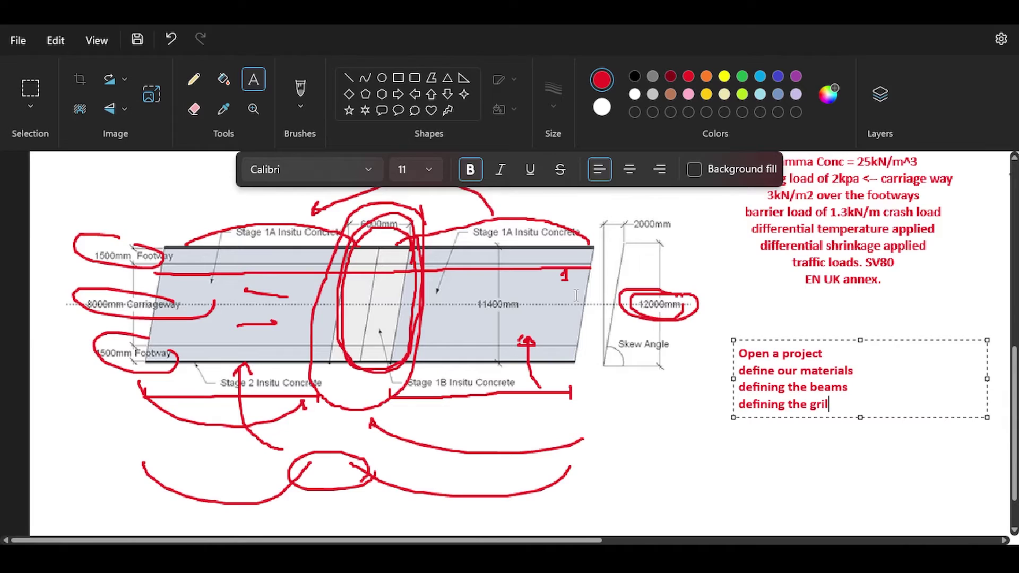
pyautogui.write('lage')
# Add lines for the beam line model, analysis, two span analysis, traffic loads and design checks.
pyautogui.press('Return')
pyautogui.write('having a line model for the beam.')
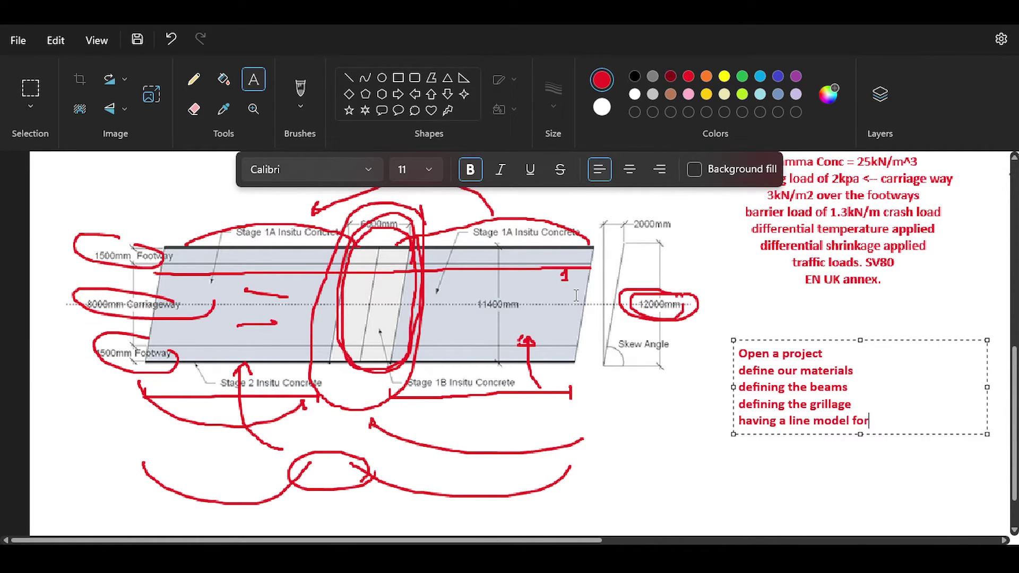
pyautogui.press('Return')
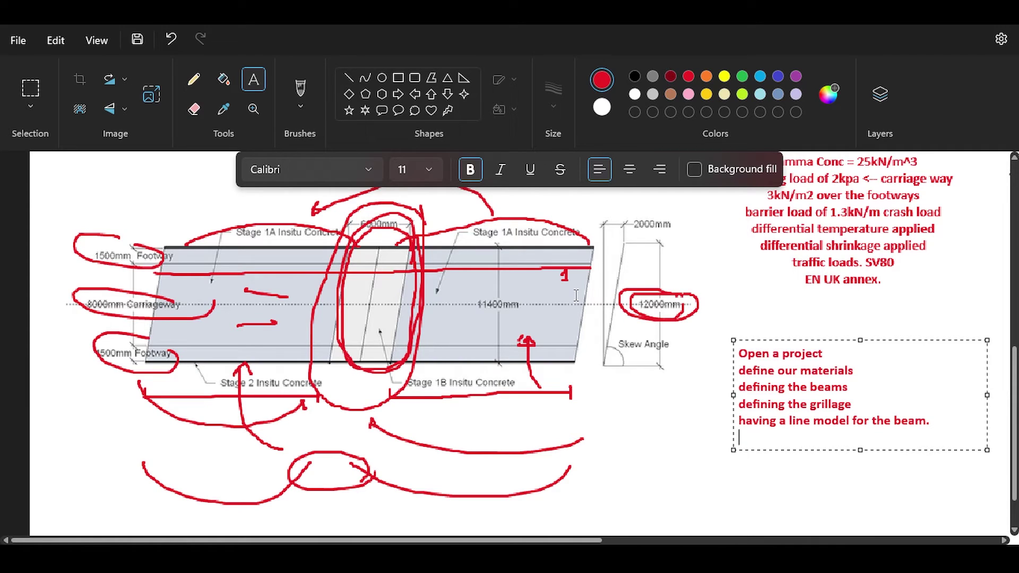
pyautogui.write('analysis for construc')
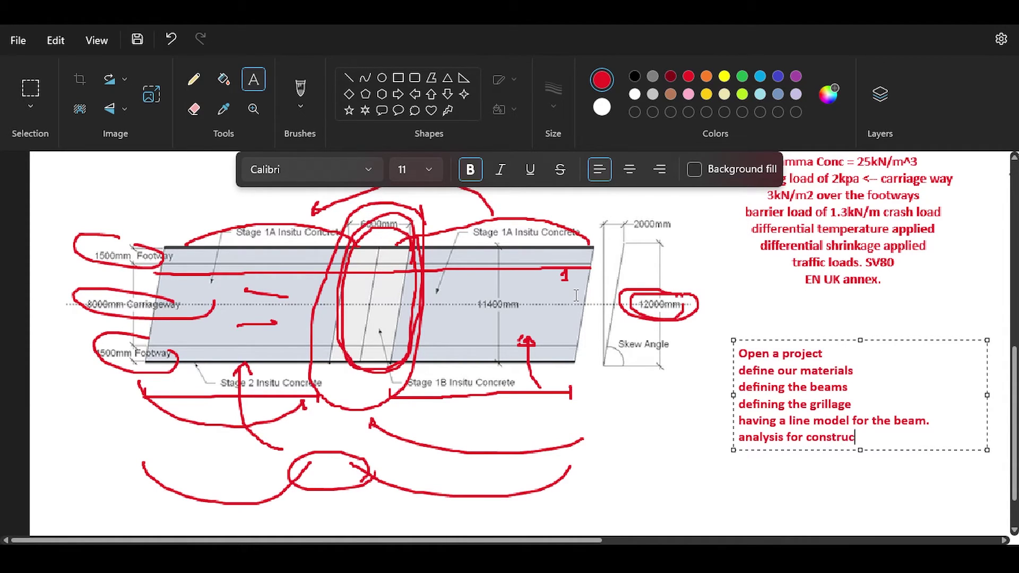
pyautogui.write('tion, loads, and so on.')
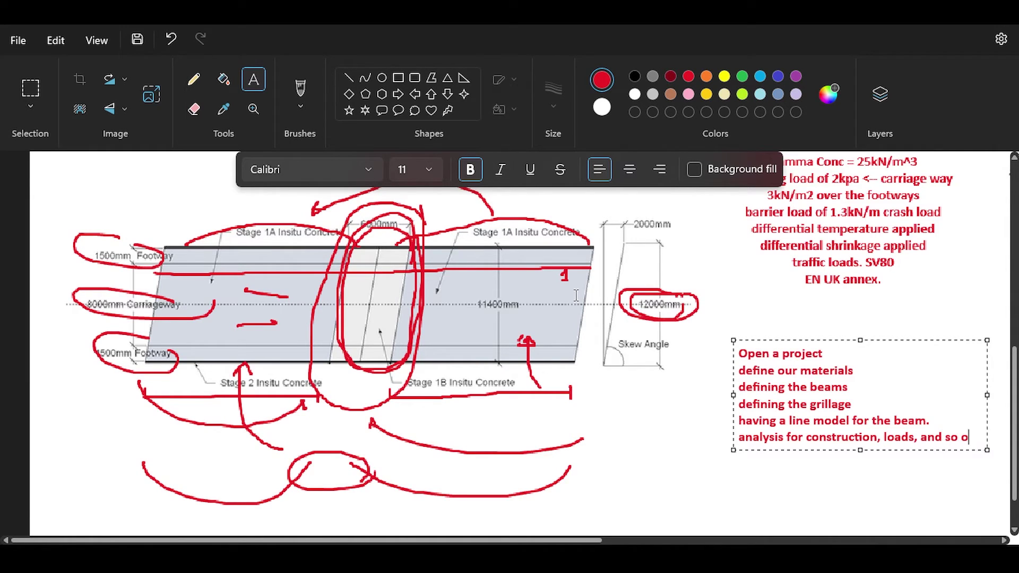
pyautogui.press('Return')
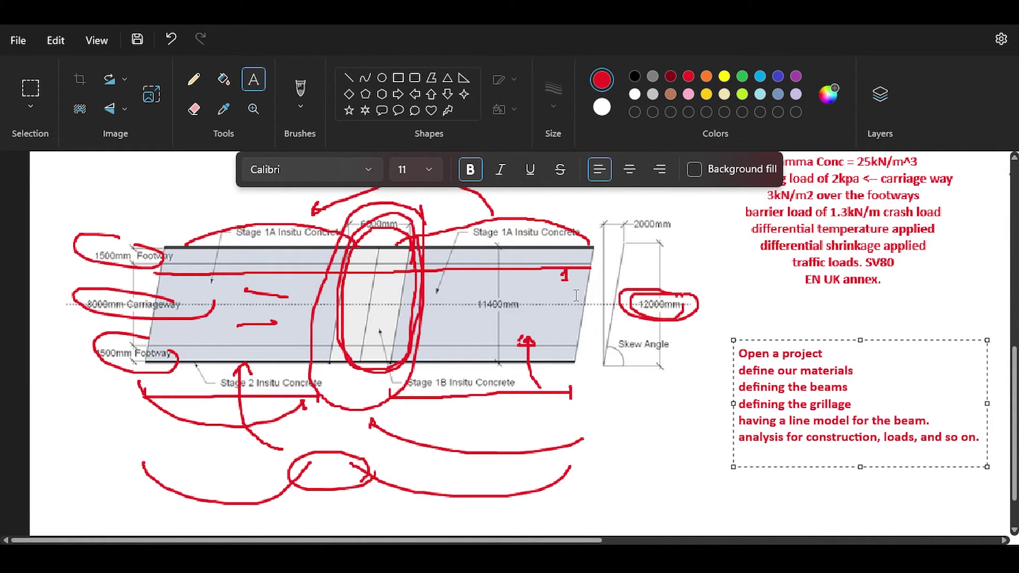
pyautogui.write('two span analysis')
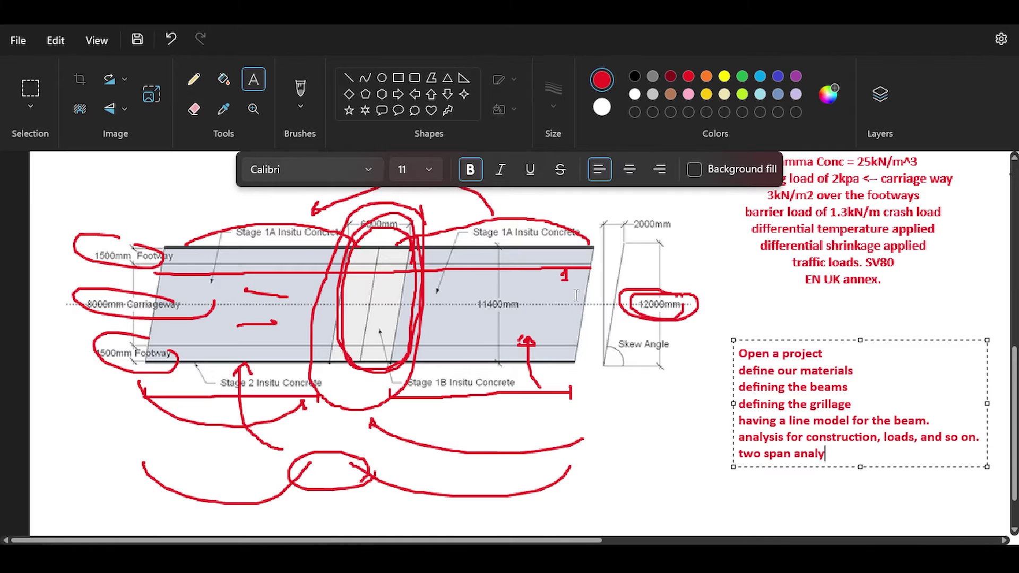
pyautogui.press('Return')
pyautogui.write('define more complicated loads (traffic)')
pyautogui.press('Return')
pyautogui.write('Chek')
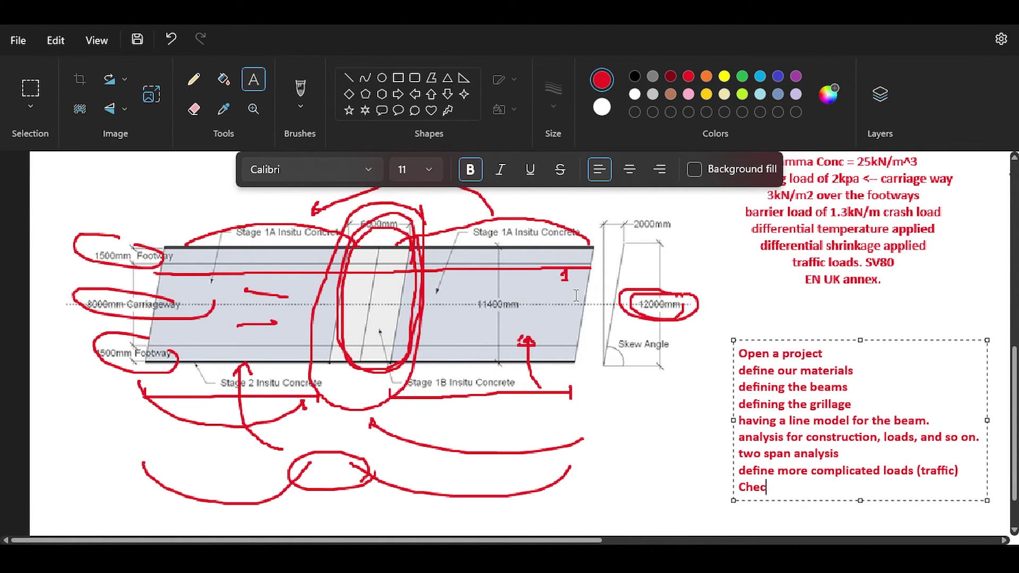
pyautogui.write('k out and carry out the desi')
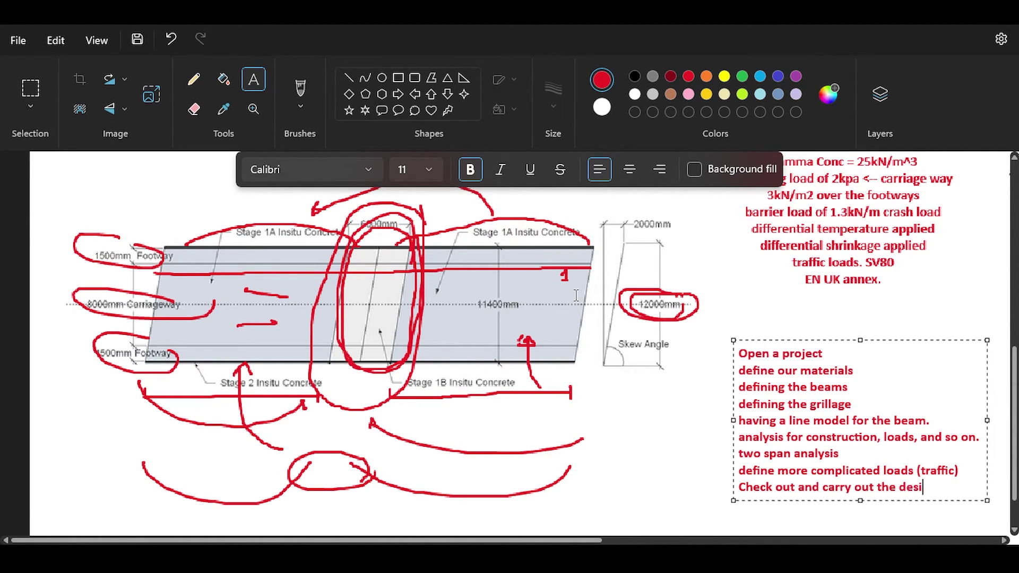
pyautogui.write('gn checks')
pyautogui.scroll(10, 482, 234)
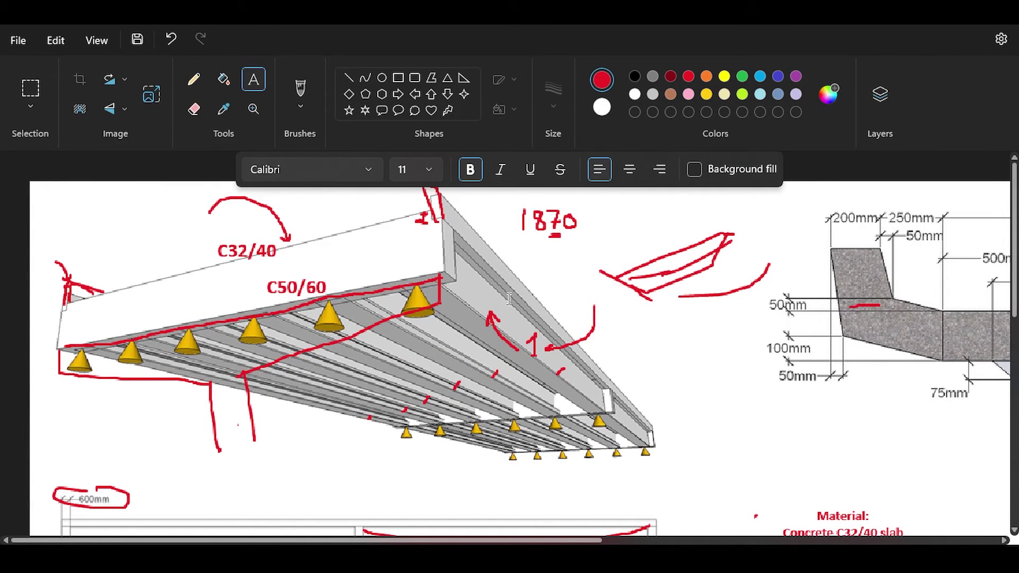
pyautogui.scroll(-10, 509, 300)
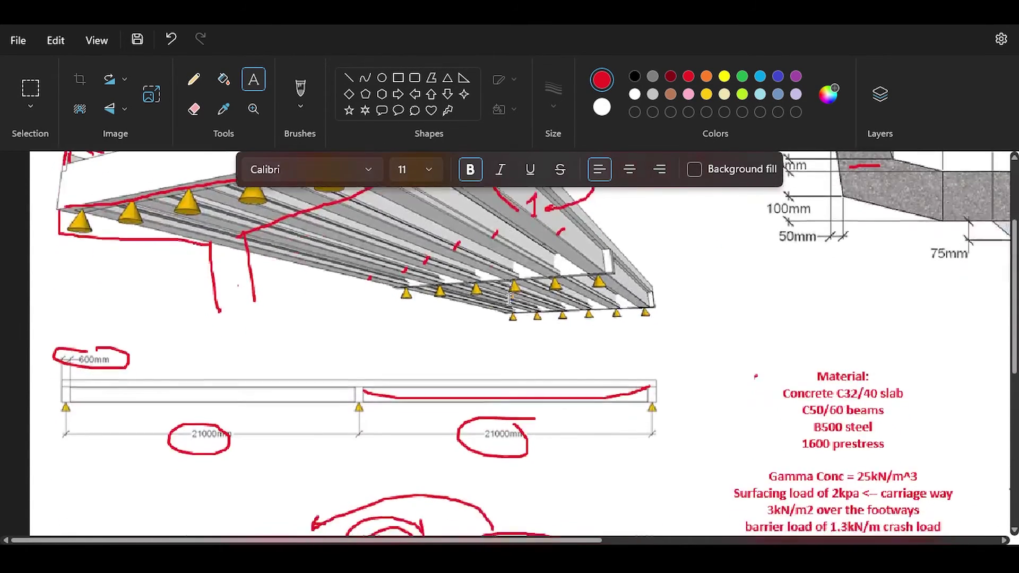
pyautogui.scroll(3, 509, 299)
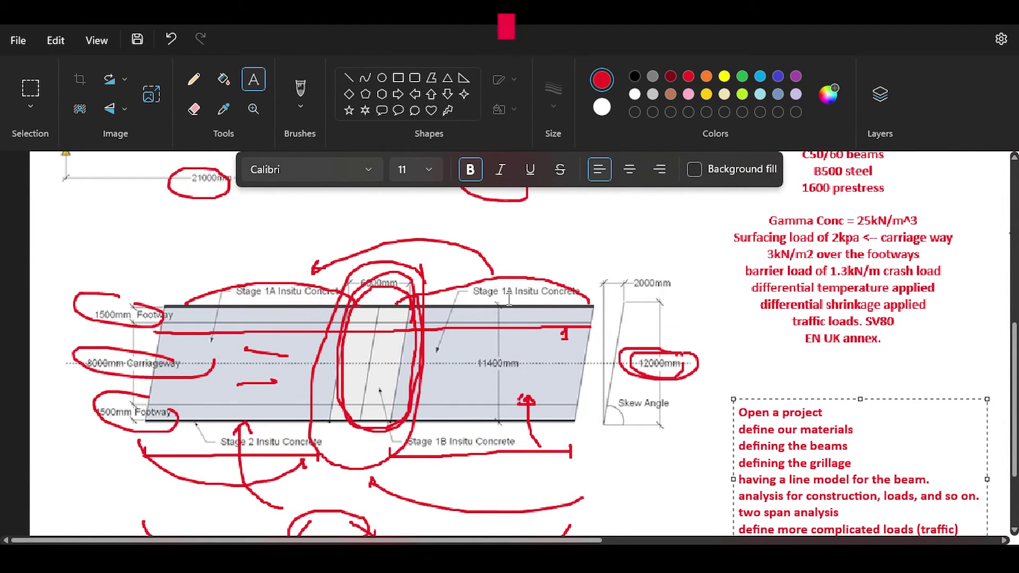
pyautogui.scroll(4, 509, 300)
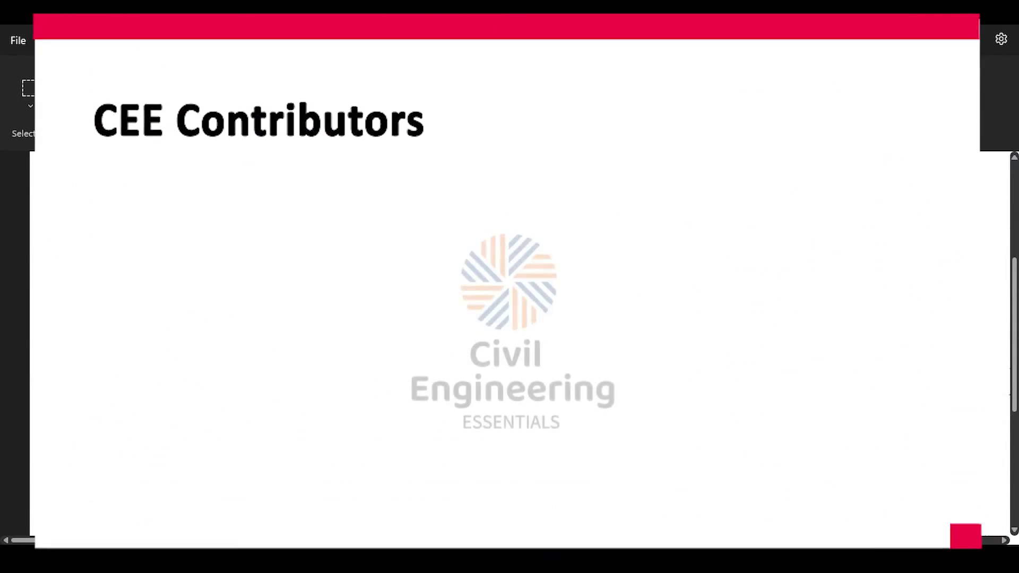
pyautogui.scroll(3, 509, 300)
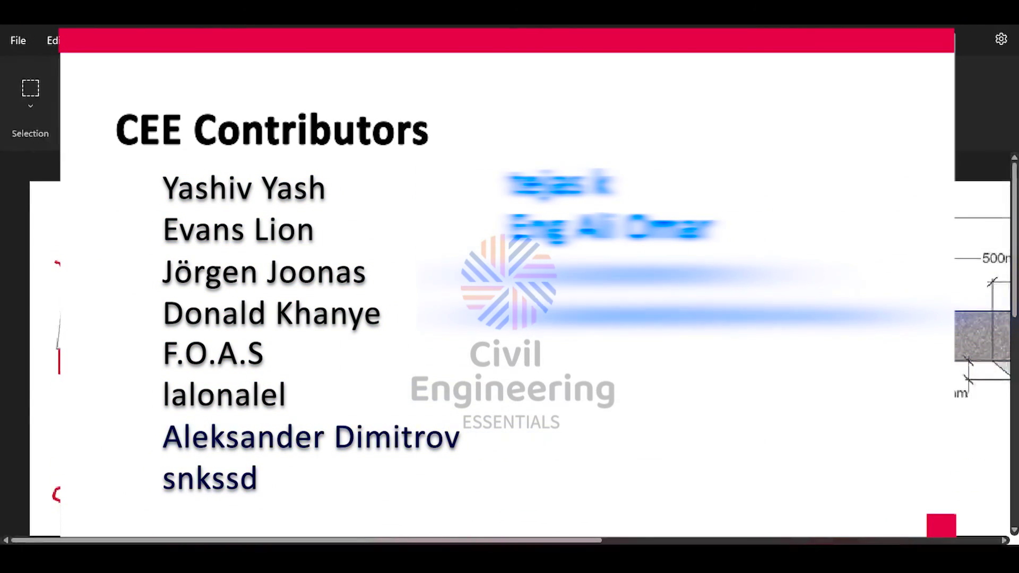